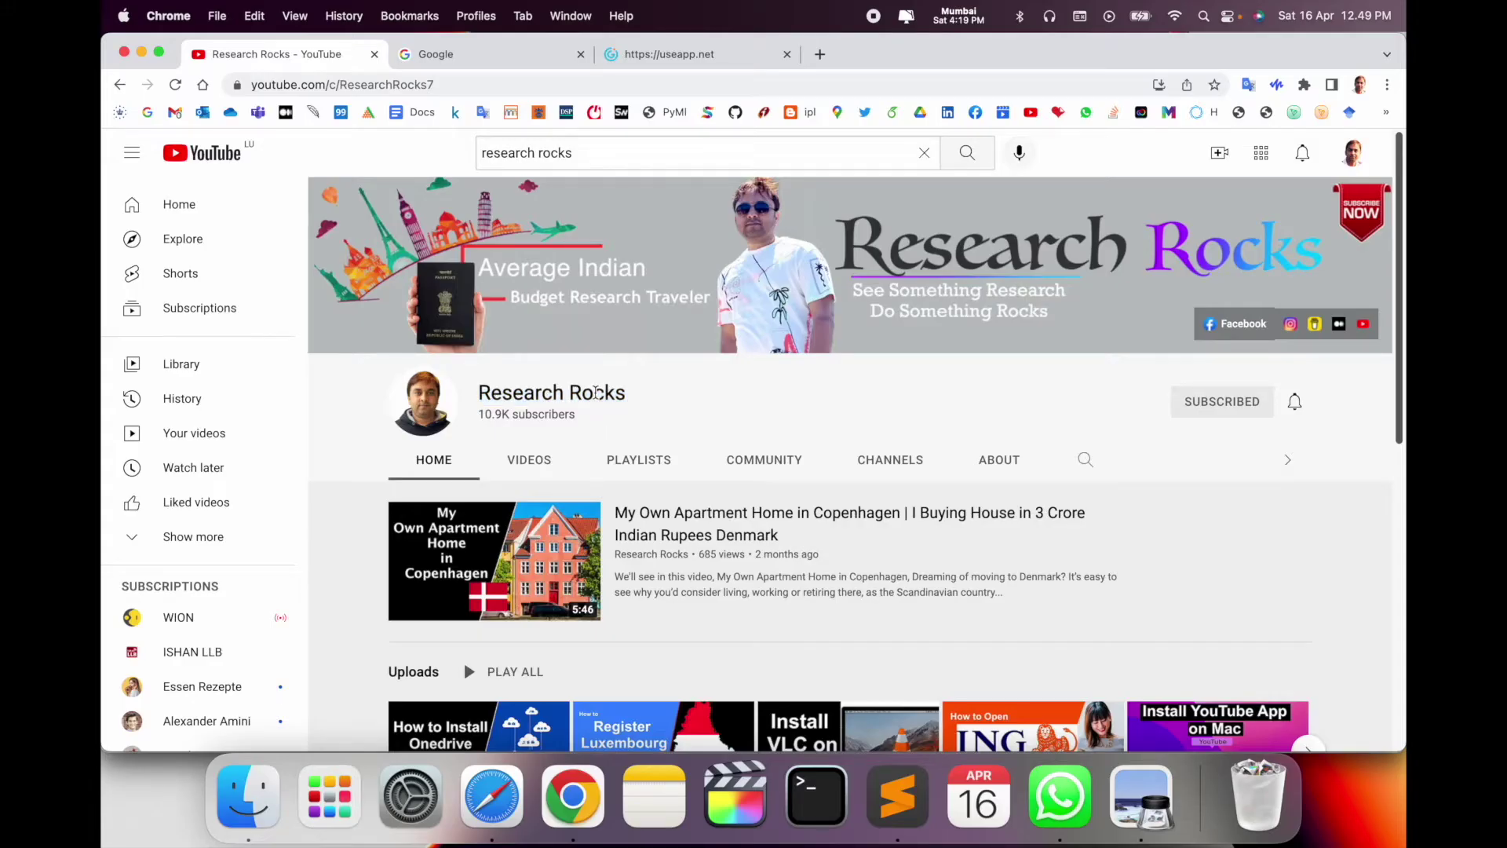
# Search Google for 'kidsguard' and open the KidsGuard Pro for iOS result on ClevGuard.
pyautogui.click(523, 57)
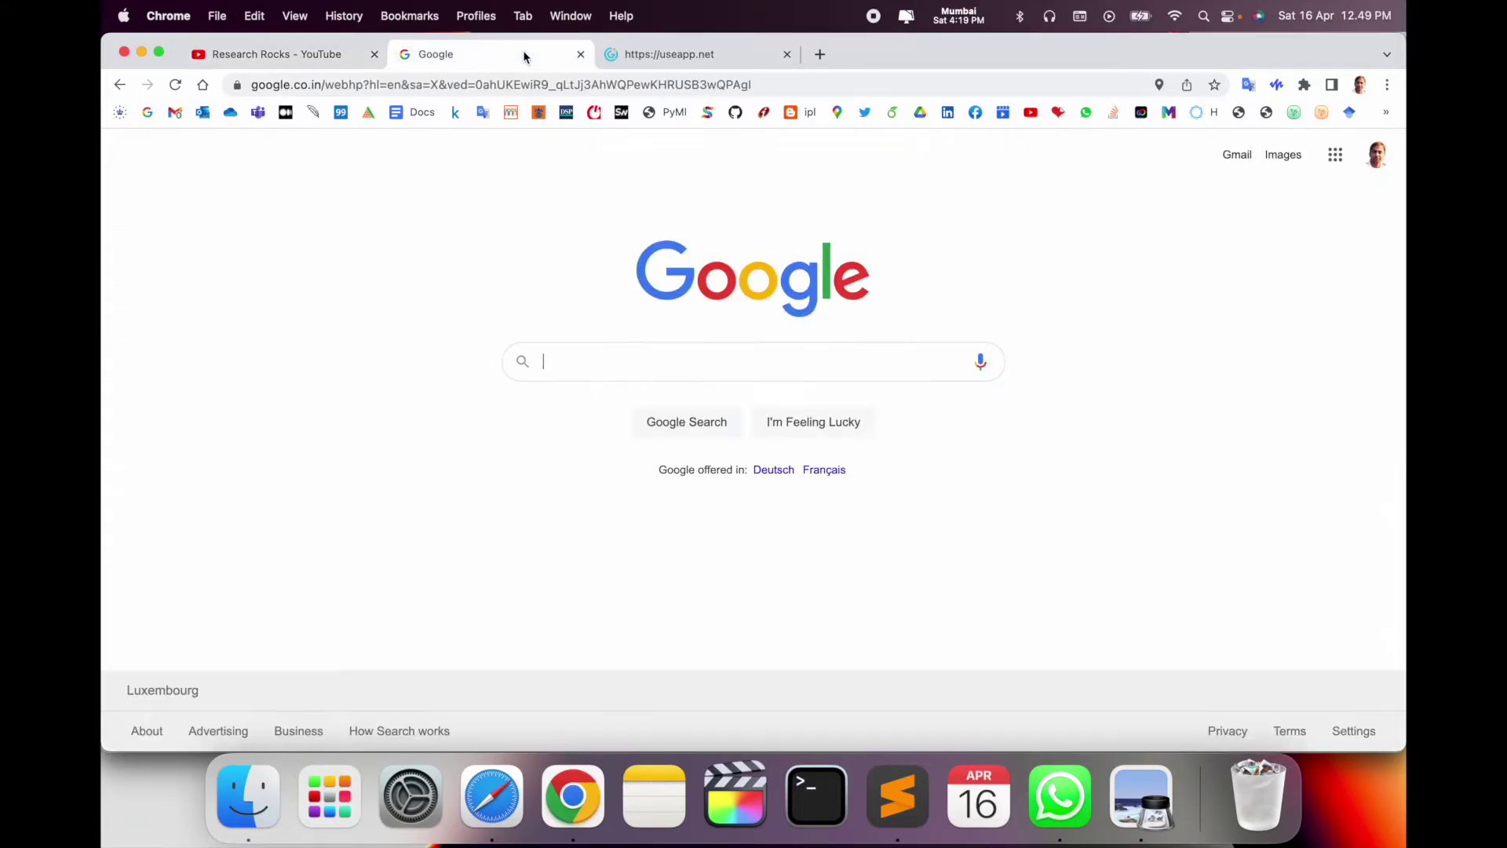
pyautogui.write('kidsguard')
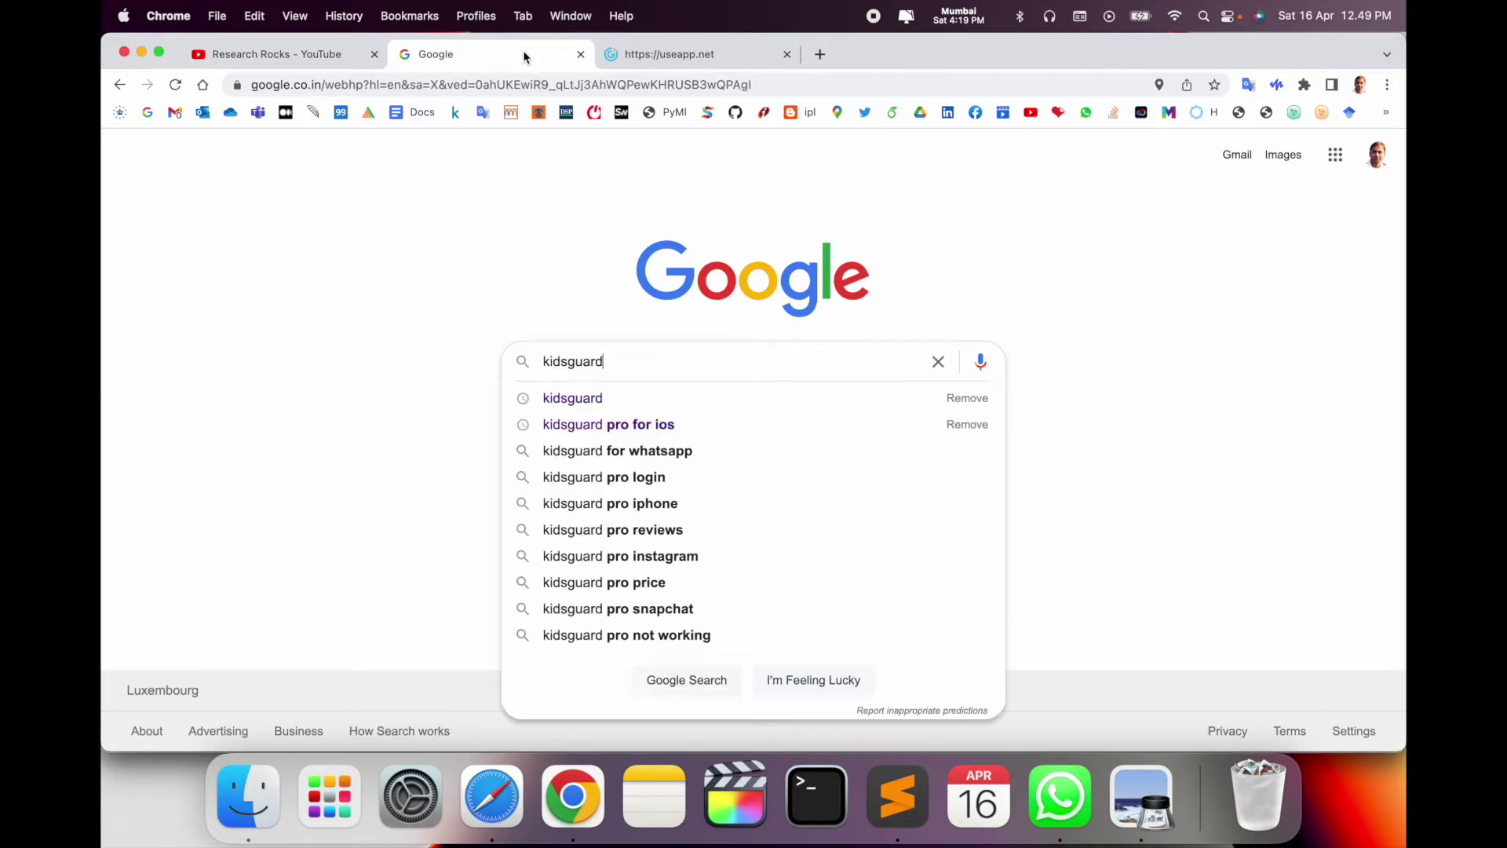
pyautogui.press('Return')
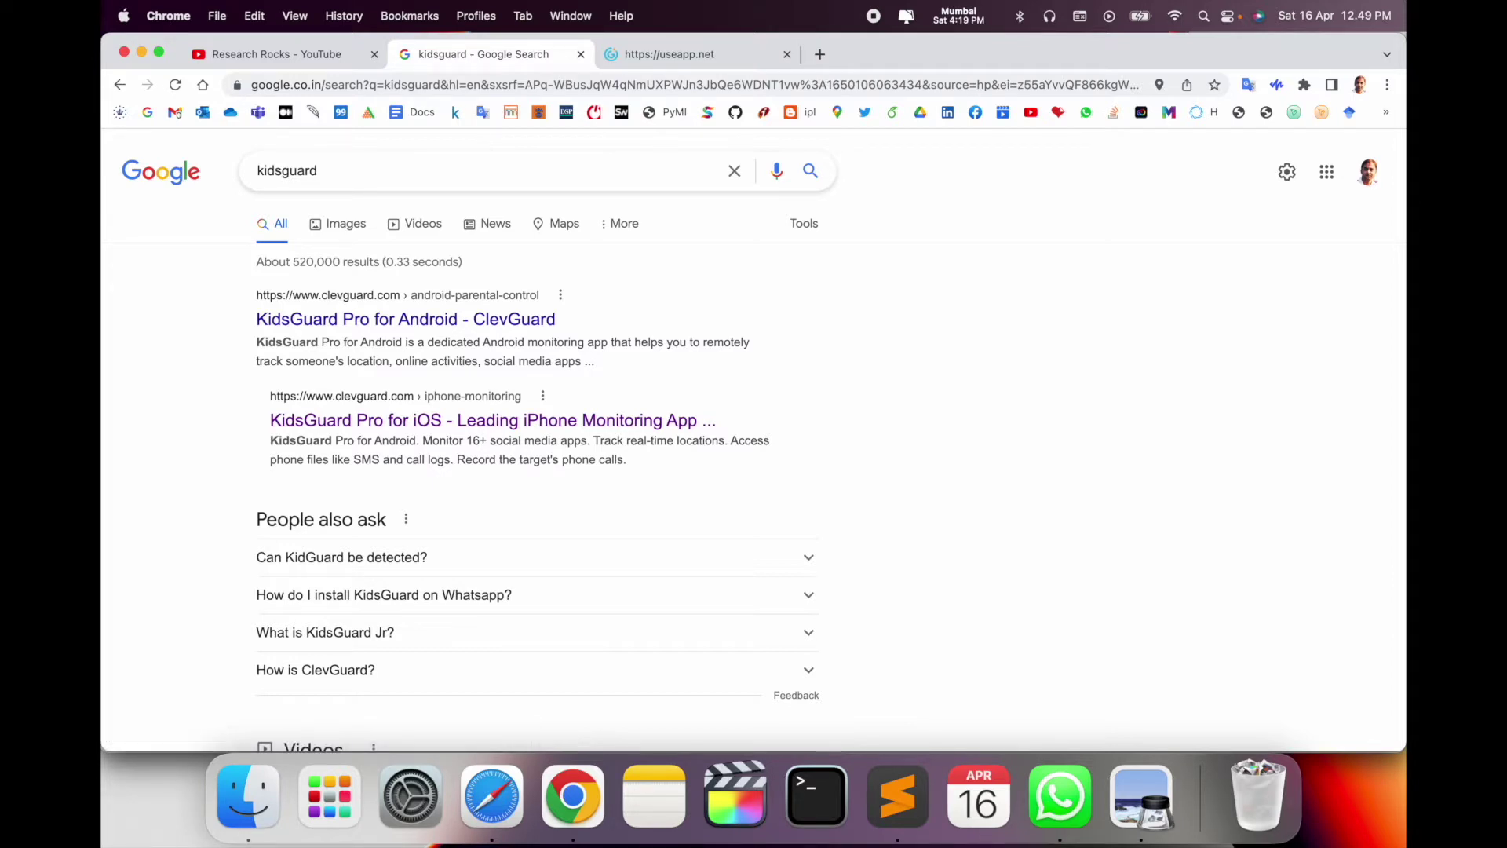
pyautogui.click(505, 422)
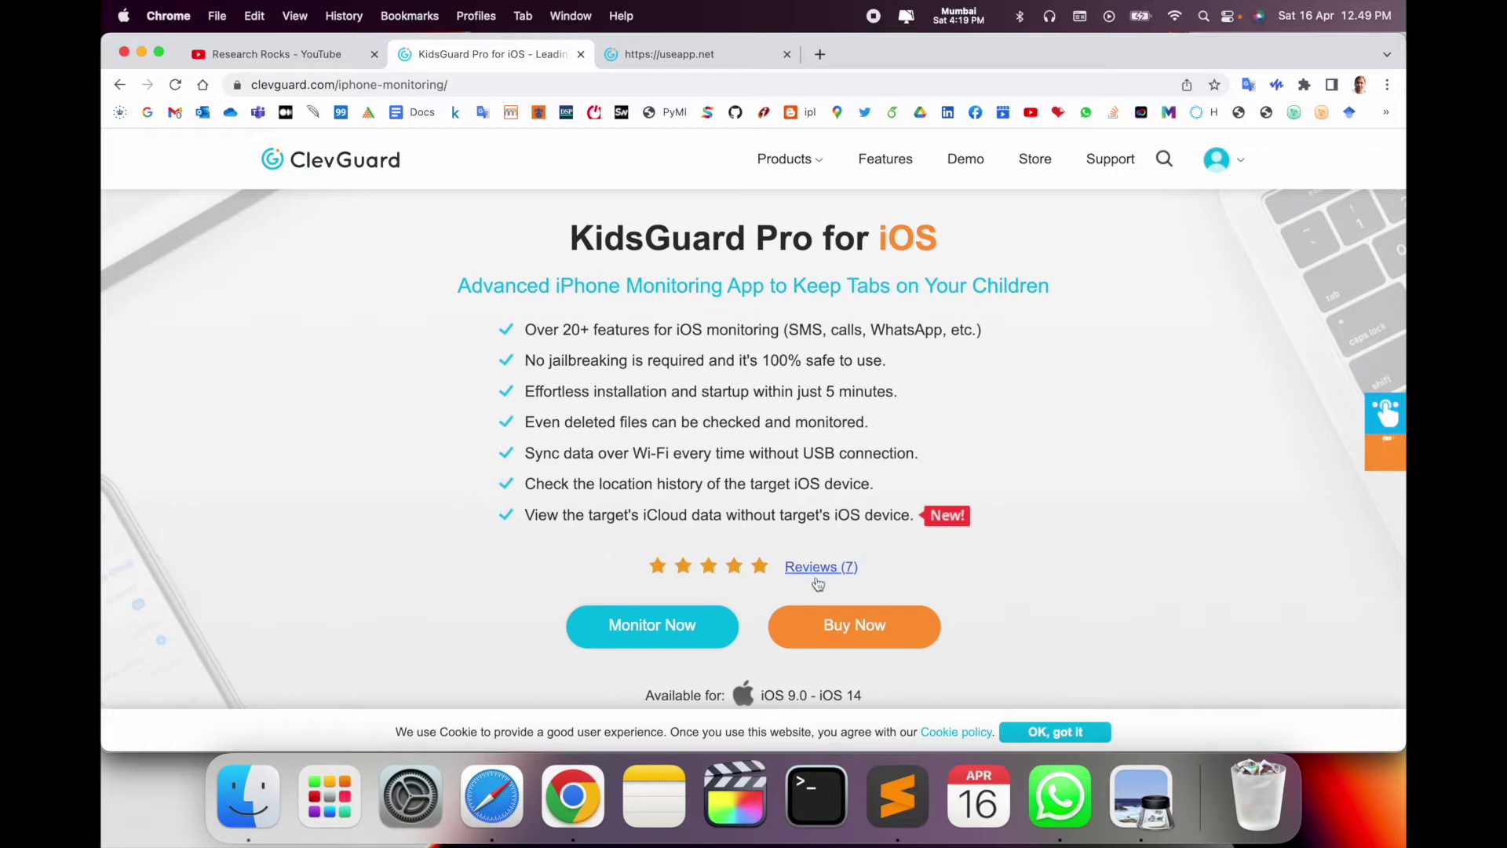
# Review the Buy Now pricing plans, return to the product page top, and go to Sign Up.
pyautogui.click(865, 635)
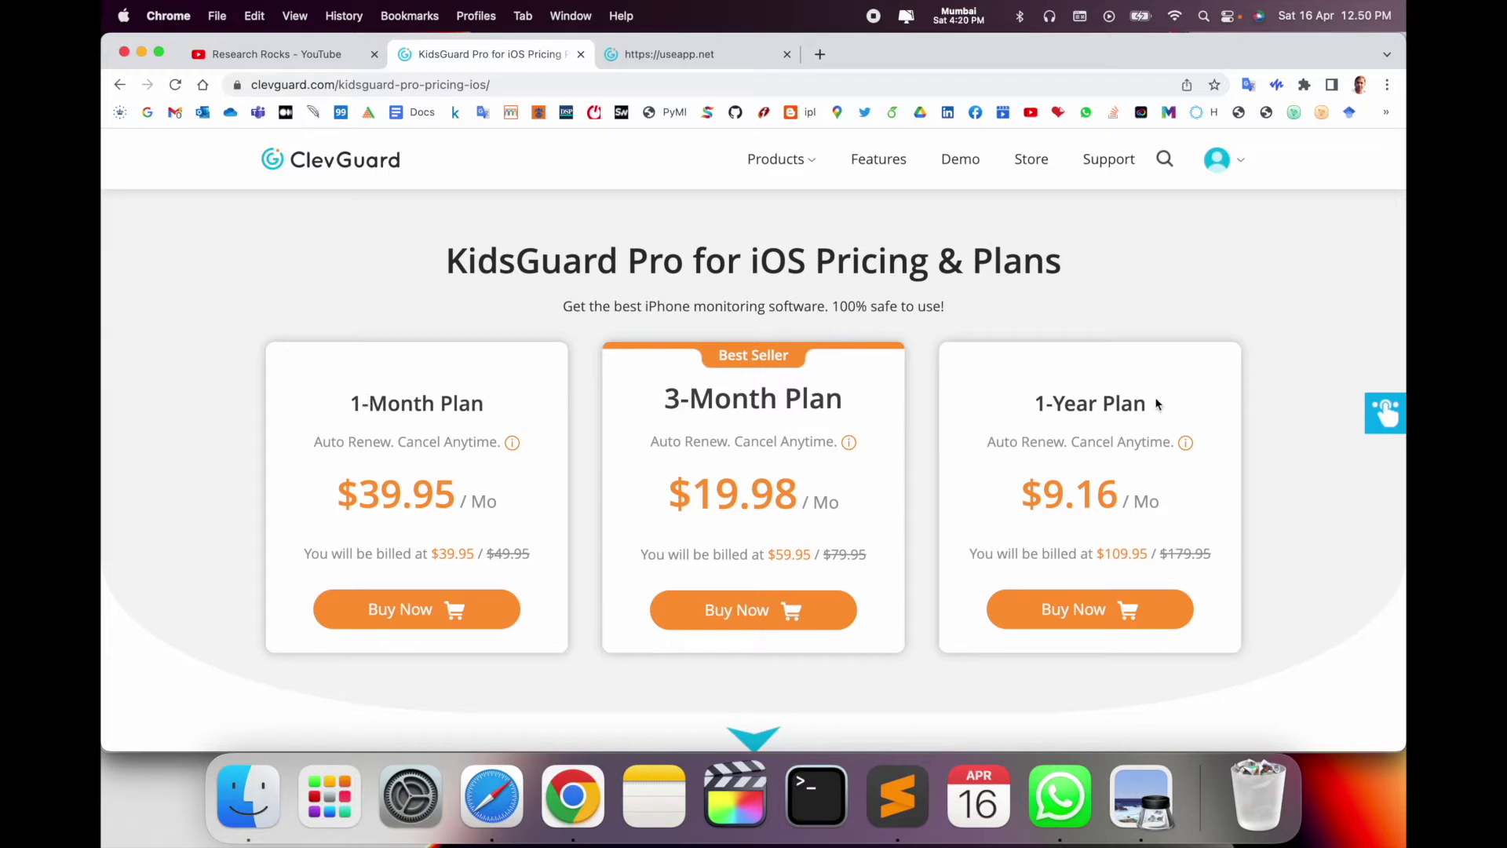
pyautogui.press('super+bracketleft')
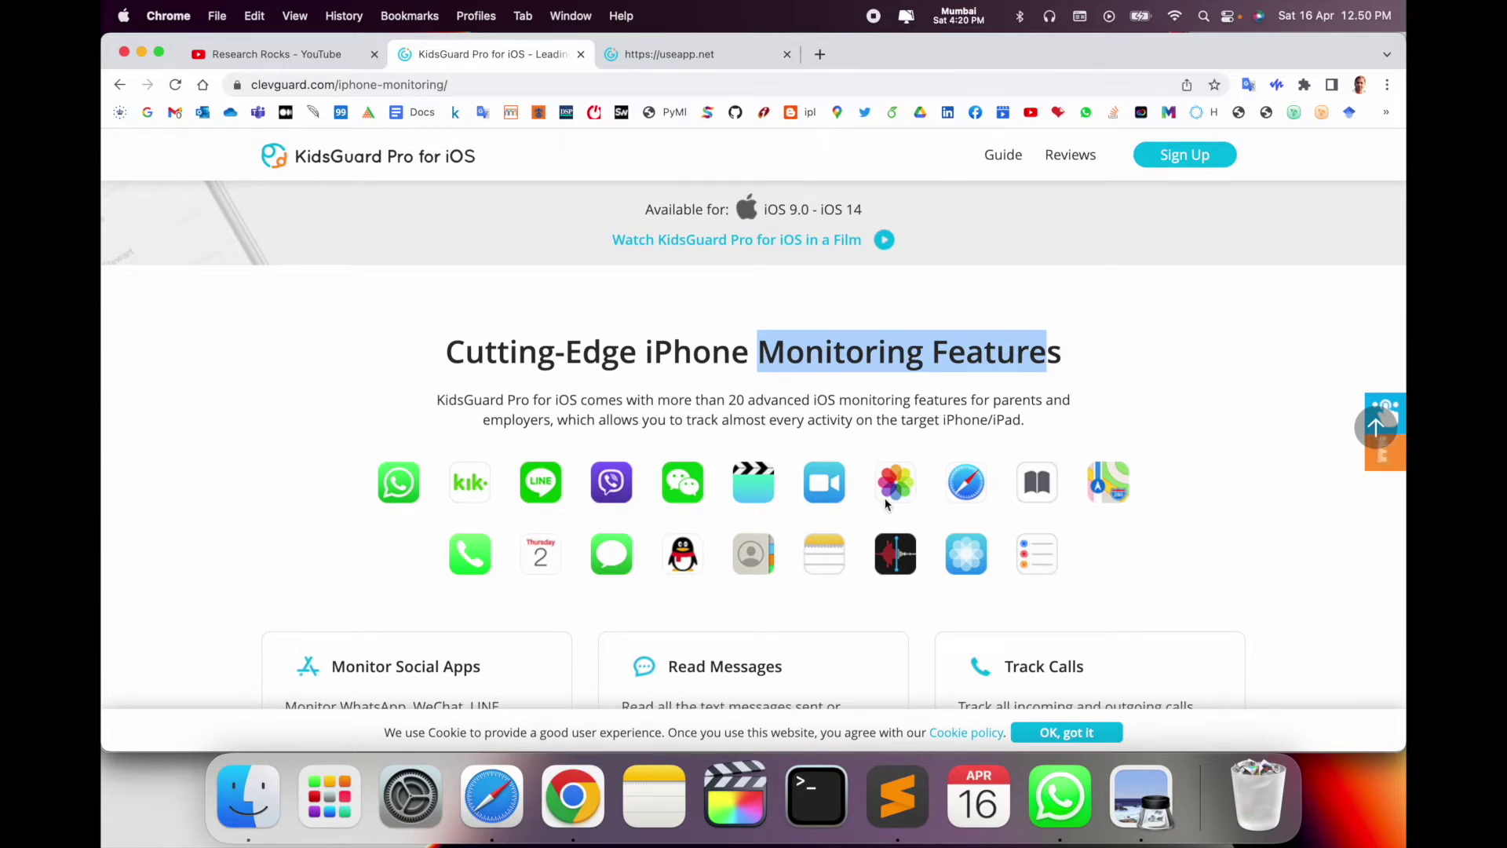
pyautogui.scroll(-2, 896, 519)
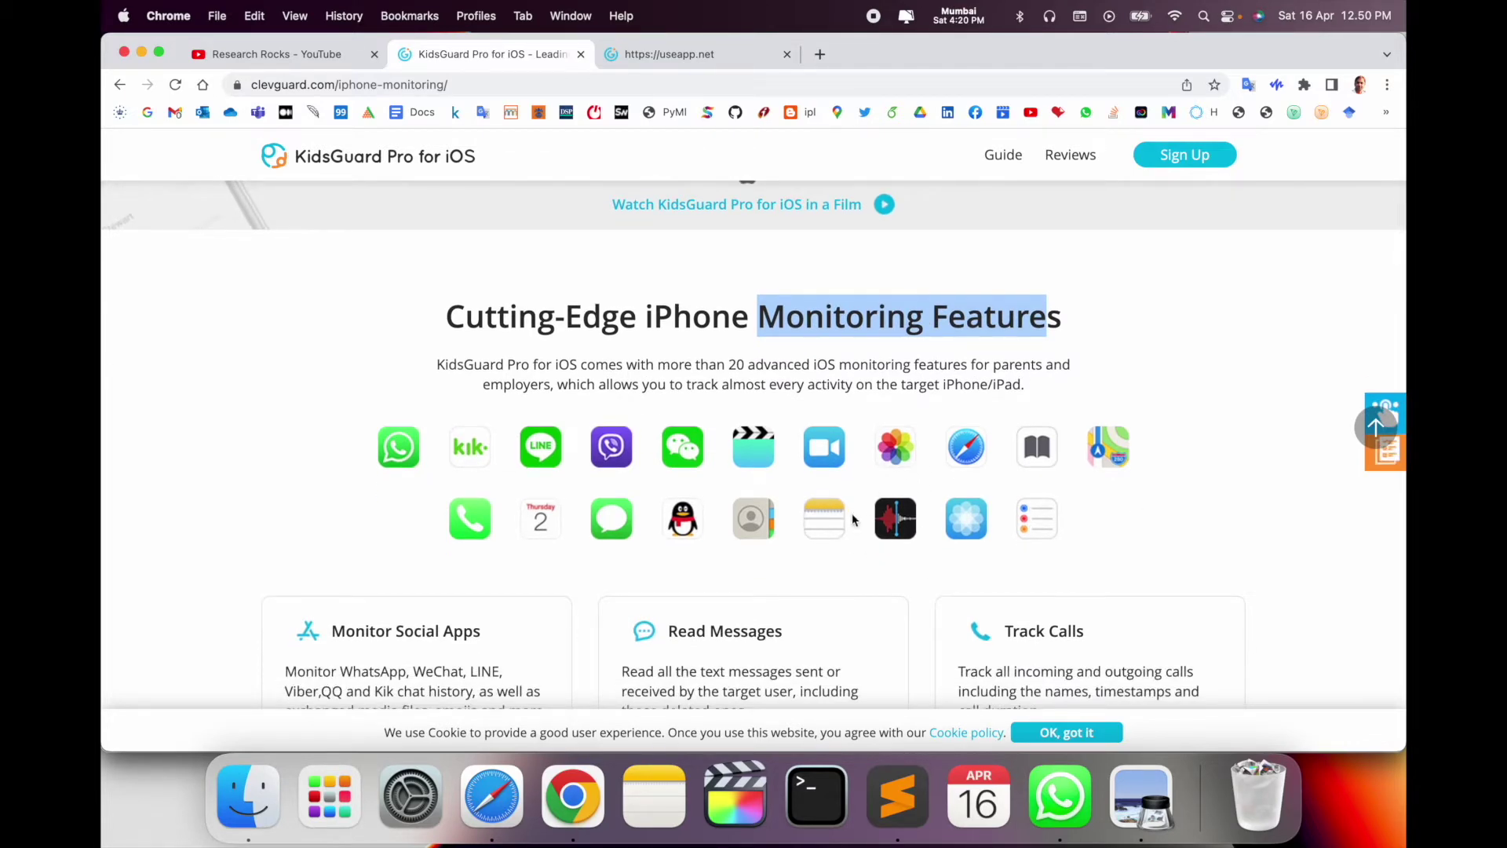
pyautogui.click(634, 494)
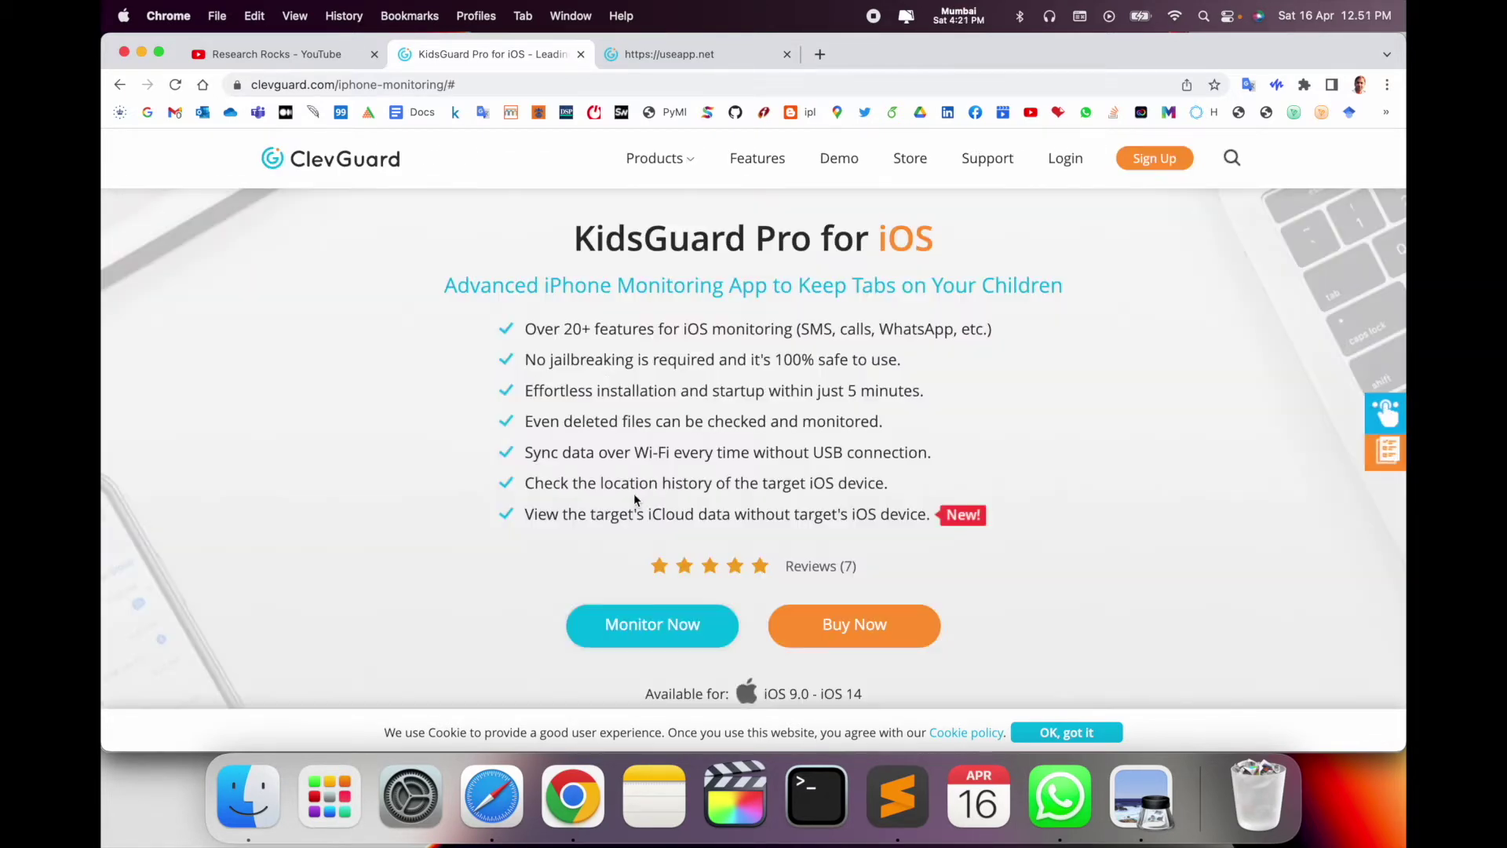
pyautogui.click(1163, 163)
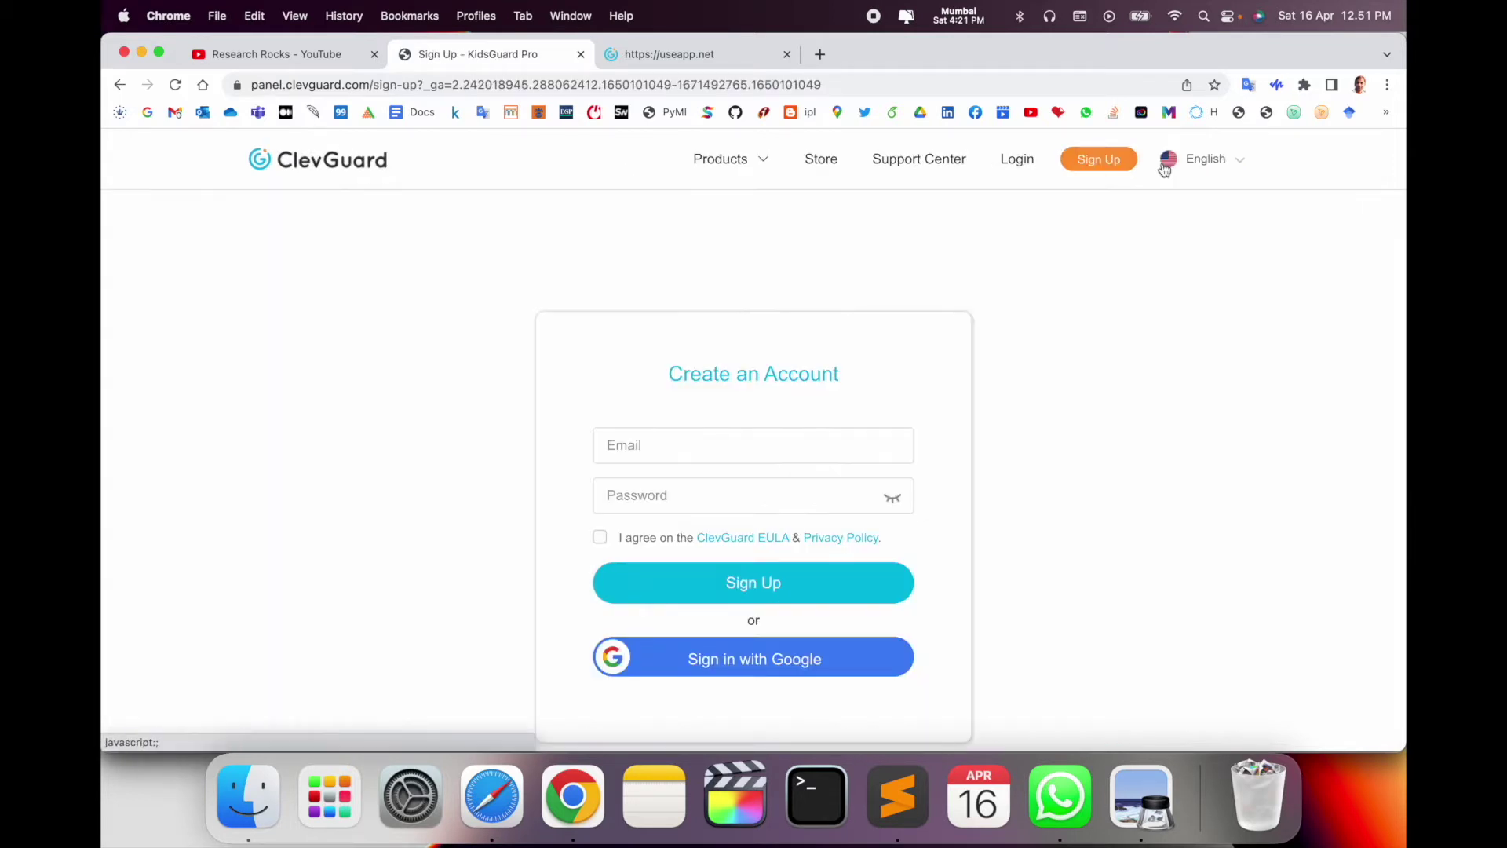
pyautogui.scroll(-1, 588, 423)
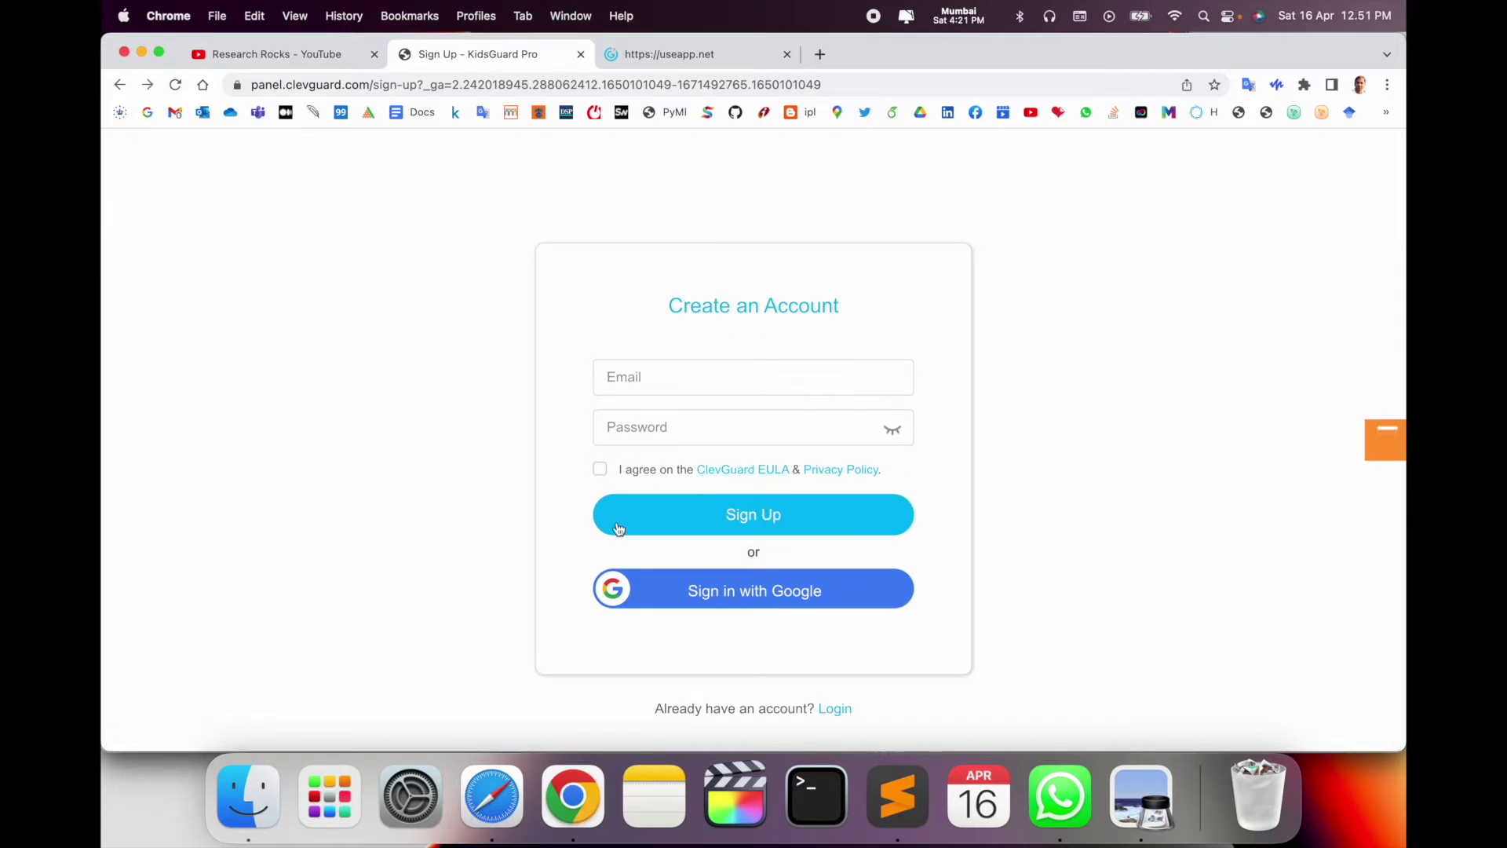
pyautogui.scroll(-2, 732, 643)
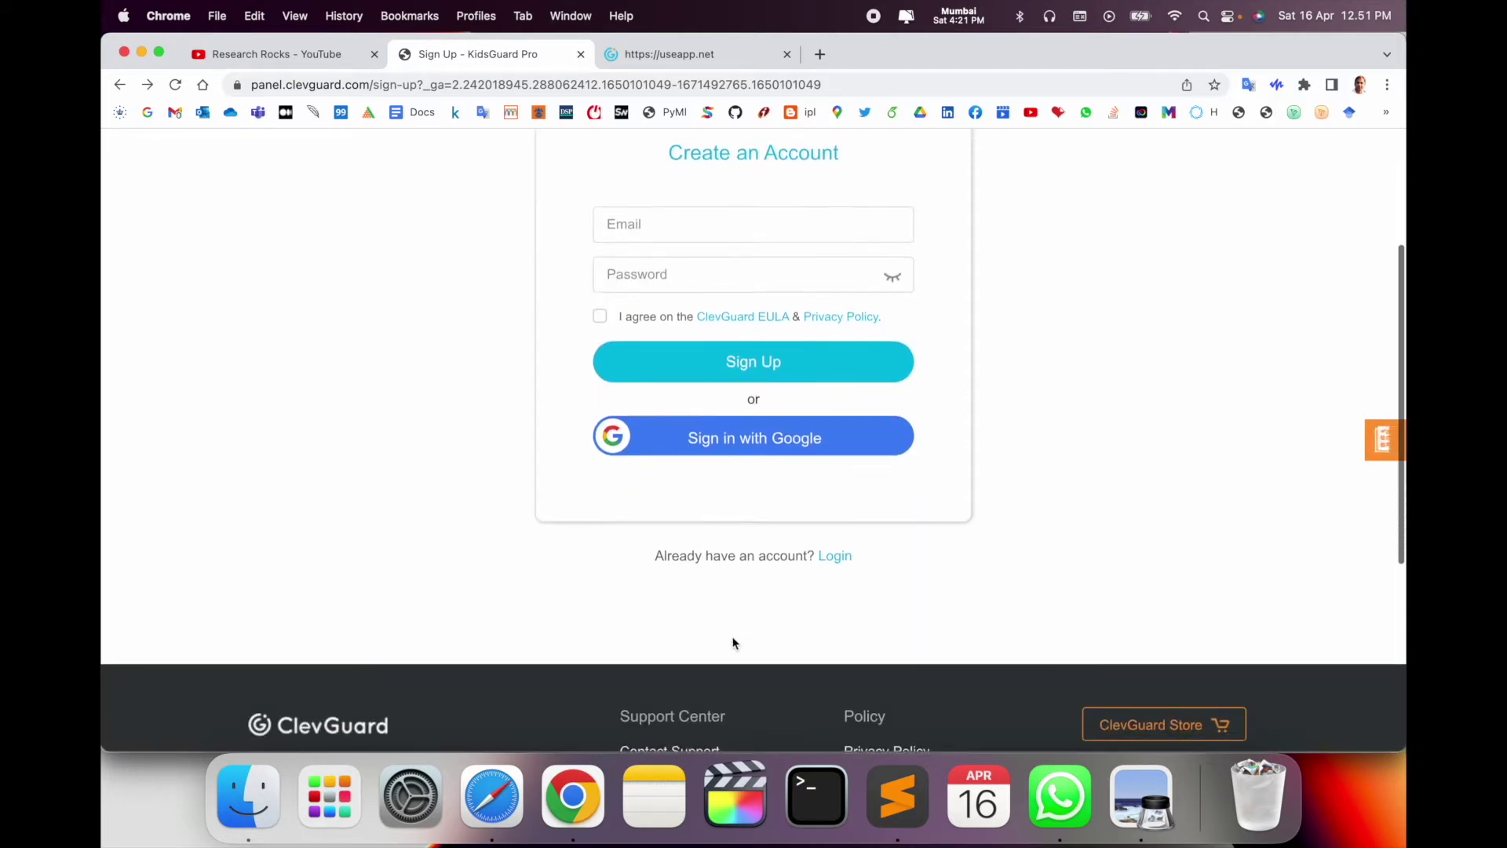
# Leave the Create an Account form via the Login link for an existing account.
pyautogui.click(838, 556)
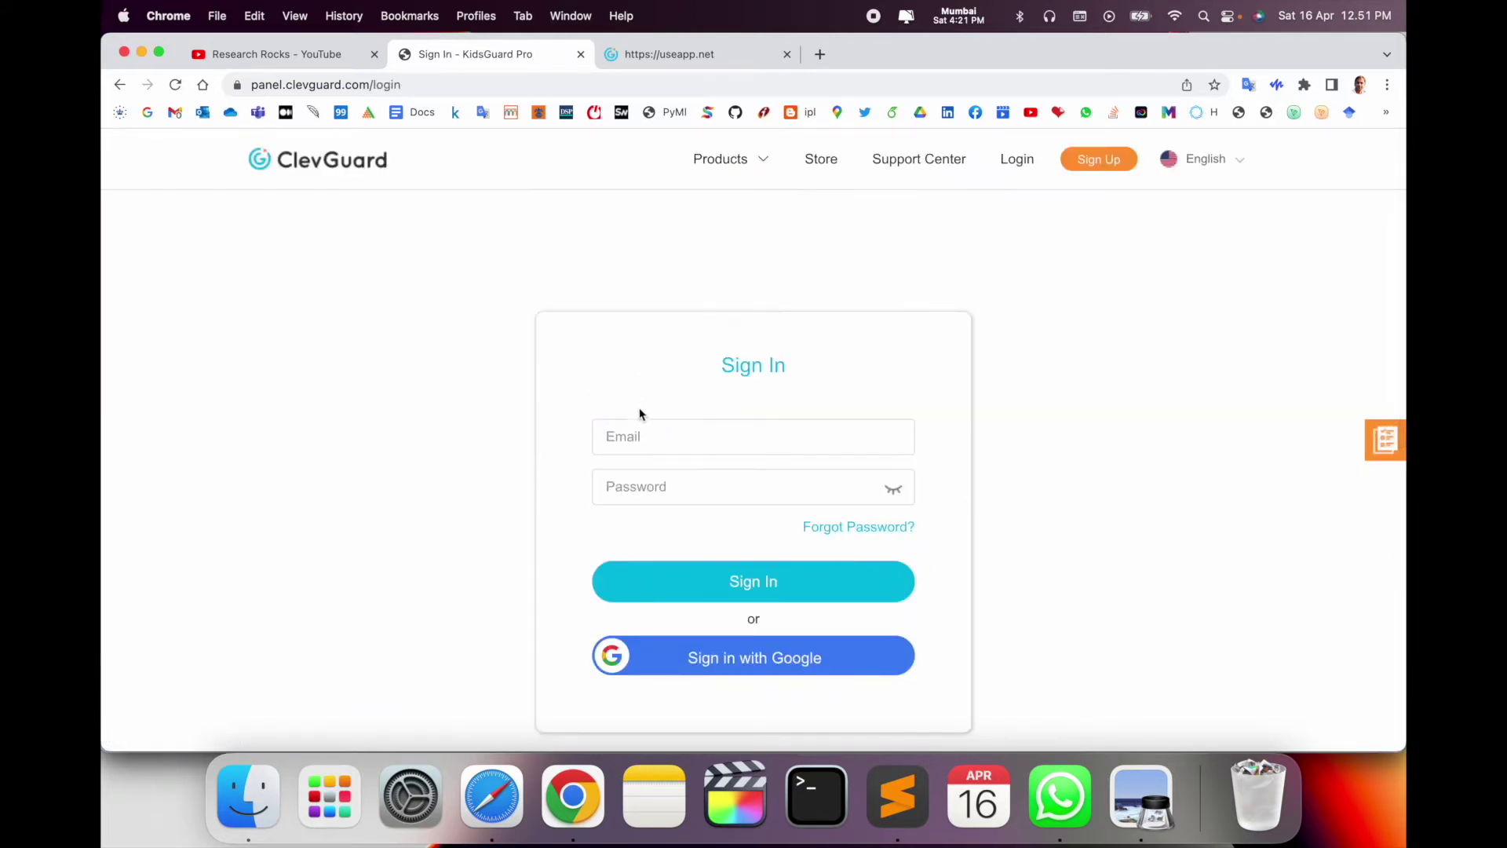
# Sign in, highlight the iPhone 12 Pro Max device and plan expiry, then open its Dashboard.
pyautogui.click(772, 583)
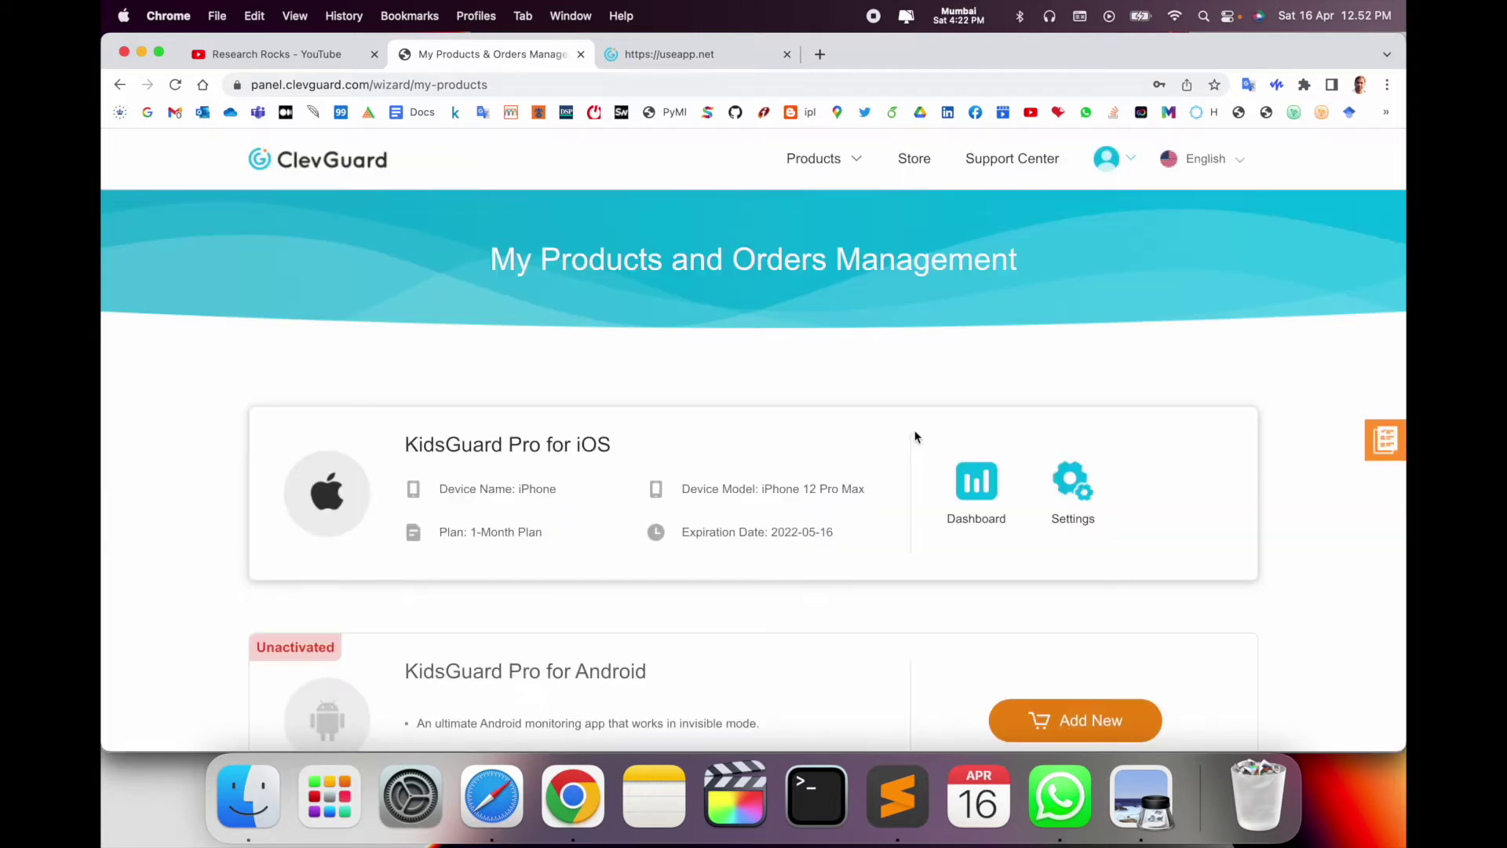
pyautogui.moveTo(438, 489); pyautogui.dragTo(568, 492)
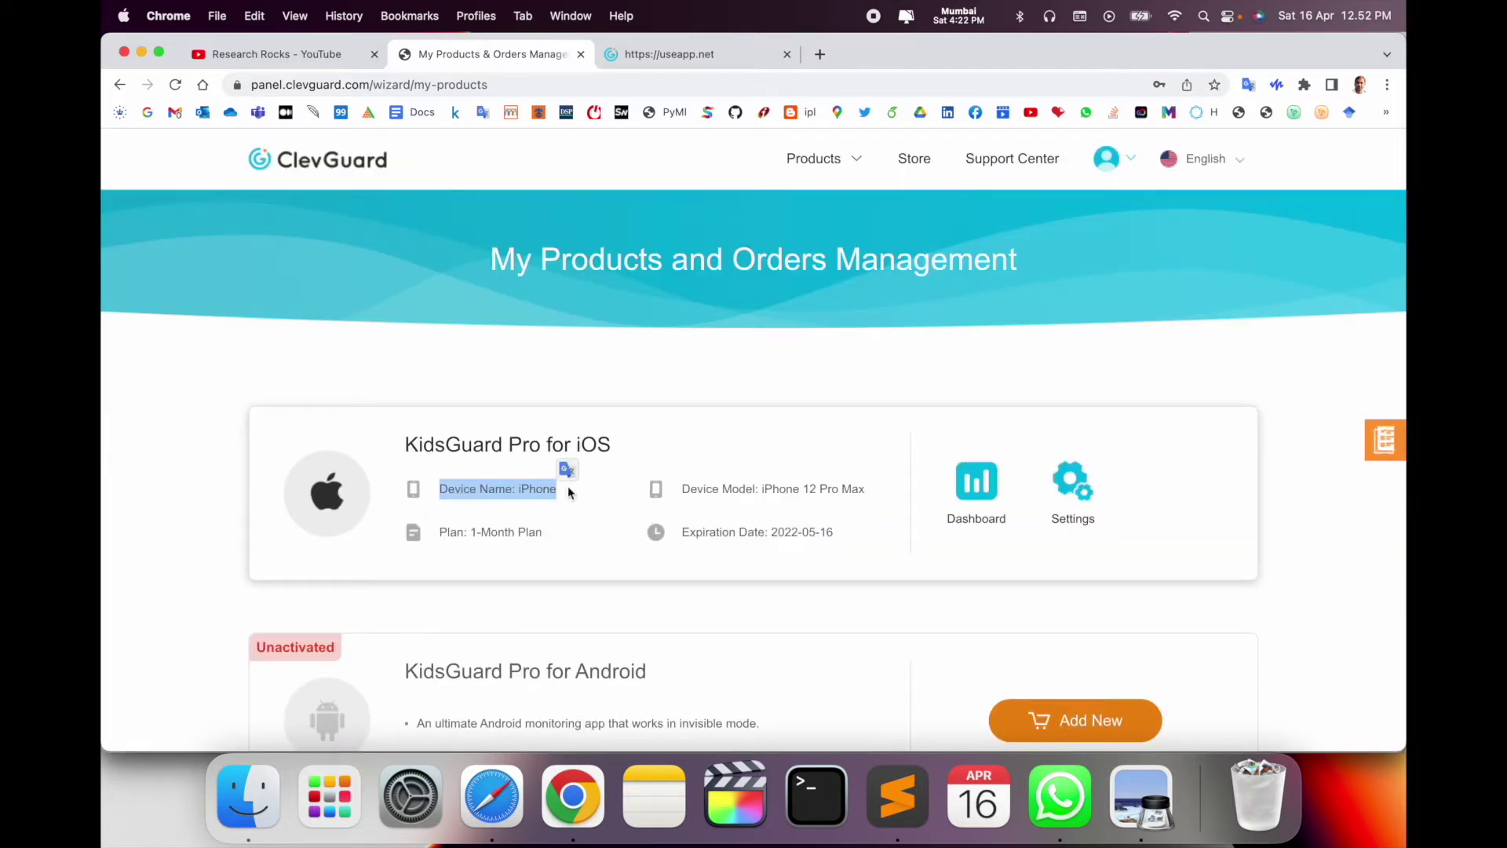
pyautogui.moveTo(679, 487); pyautogui.dragTo(894, 495)
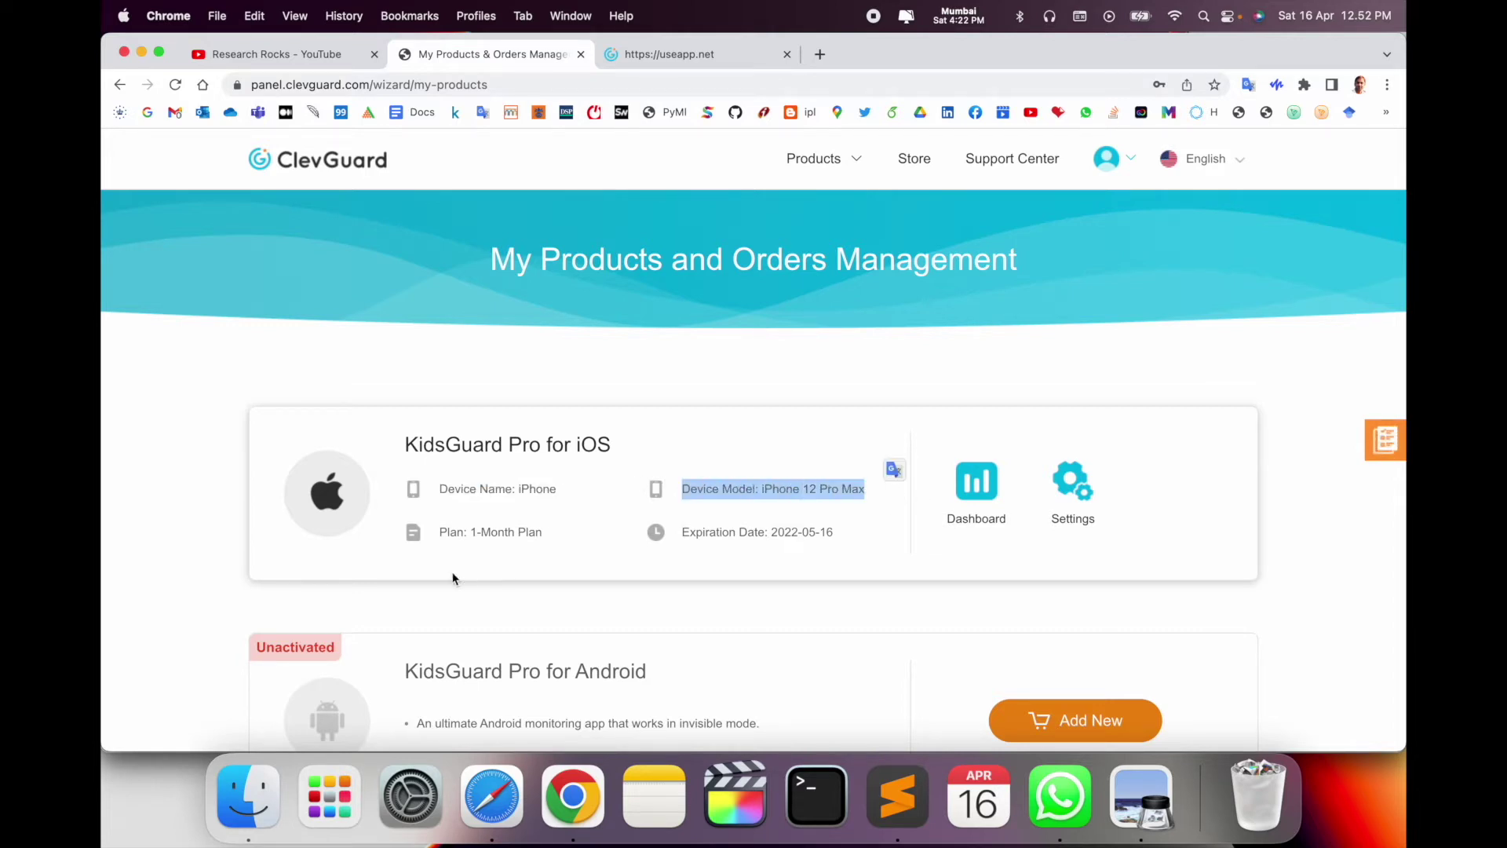
pyautogui.moveTo(441, 531); pyautogui.dragTo(898, 549)
pyautogui.scroll(-5, 671, 565)
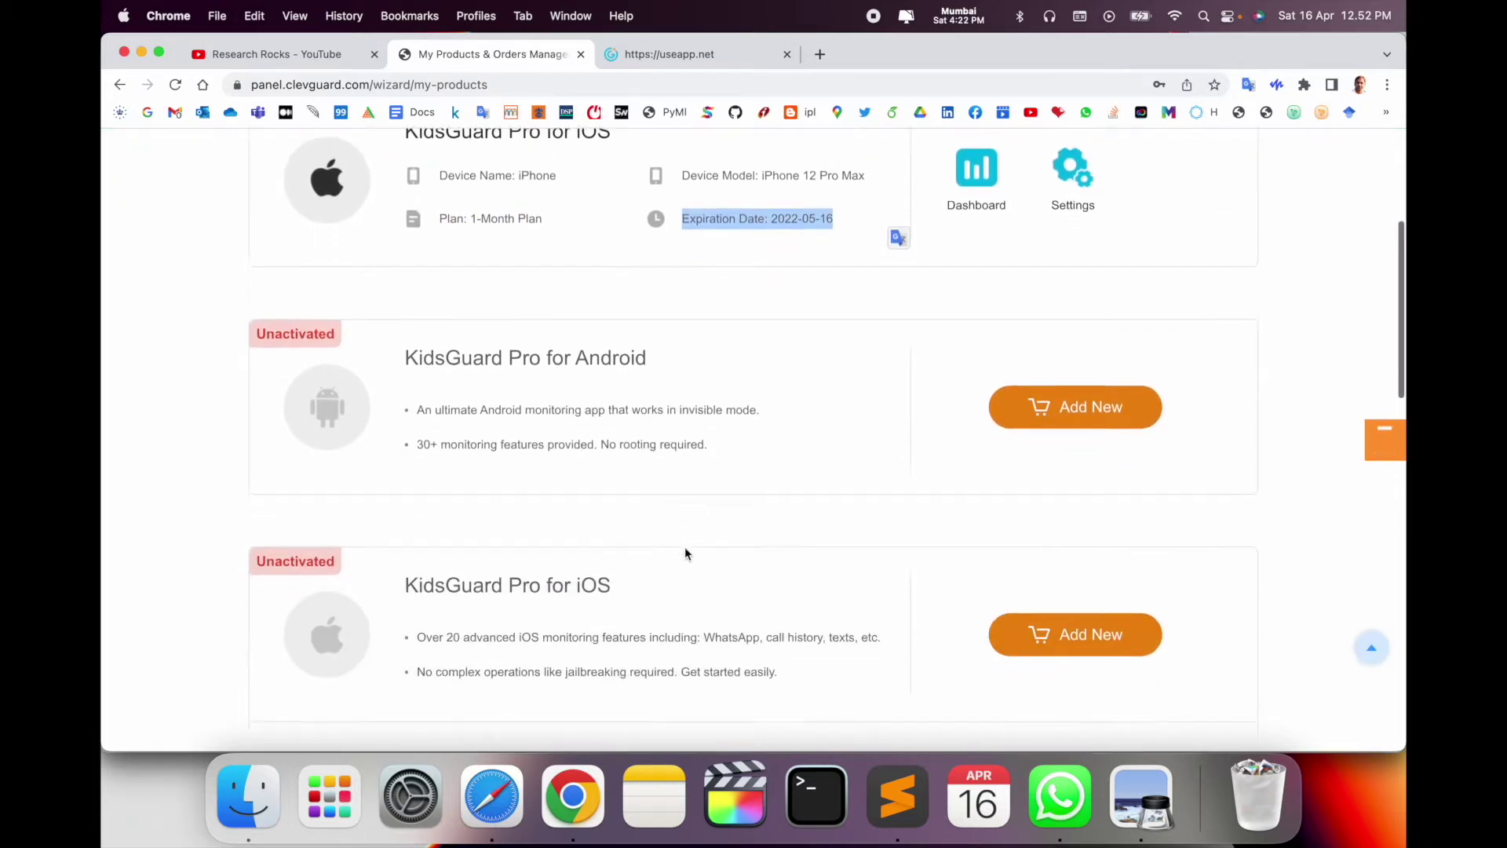
pyautogui.scroll(-3, 678, 548)
pyautogui.scroll(-2, 675, 550)
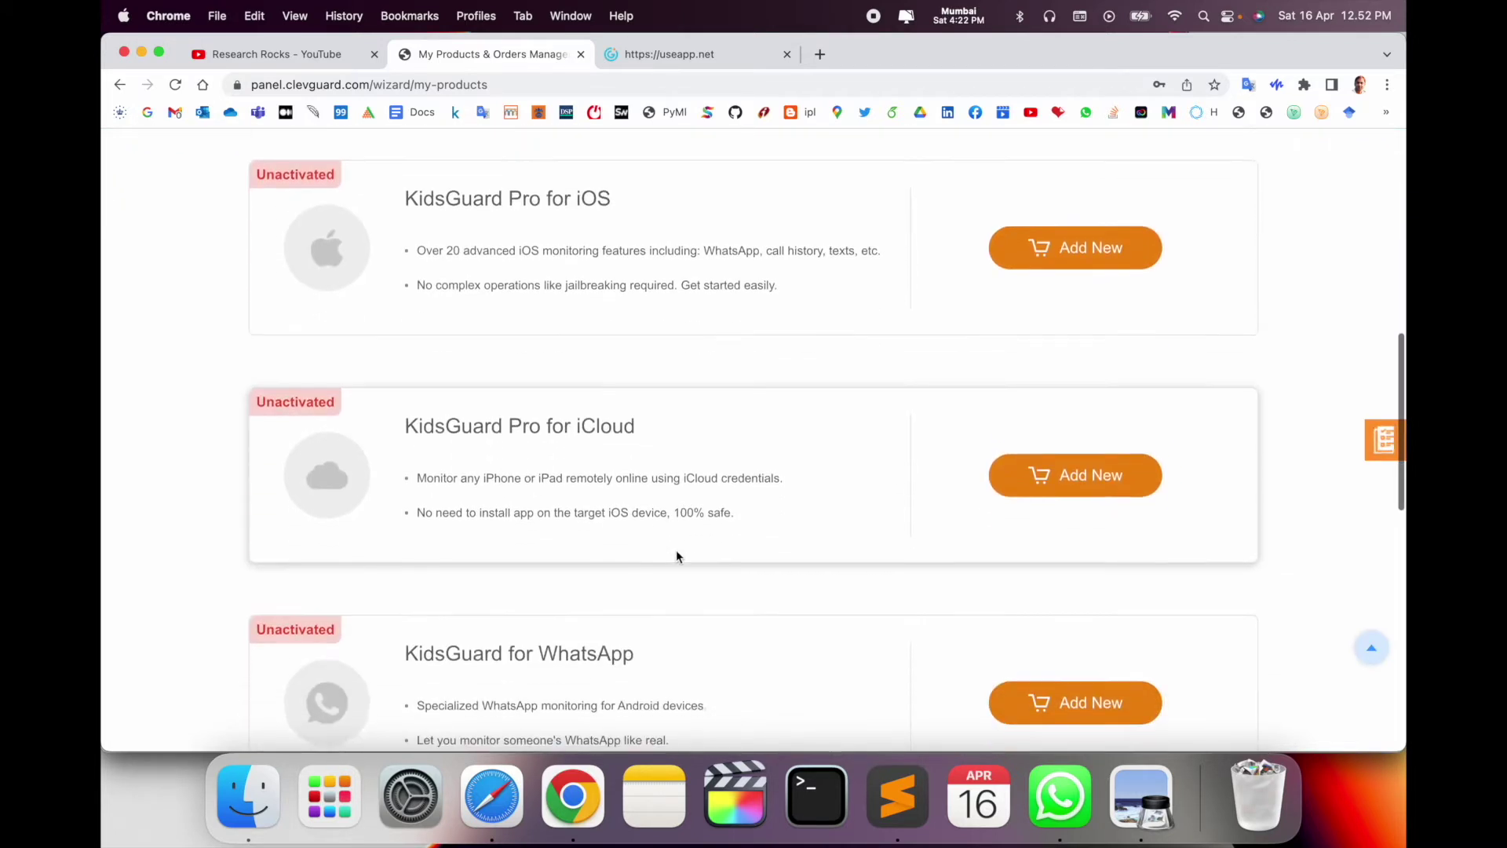
pyautogui.scroll(10, 676, 550)
pyautogui.click(979, 373)
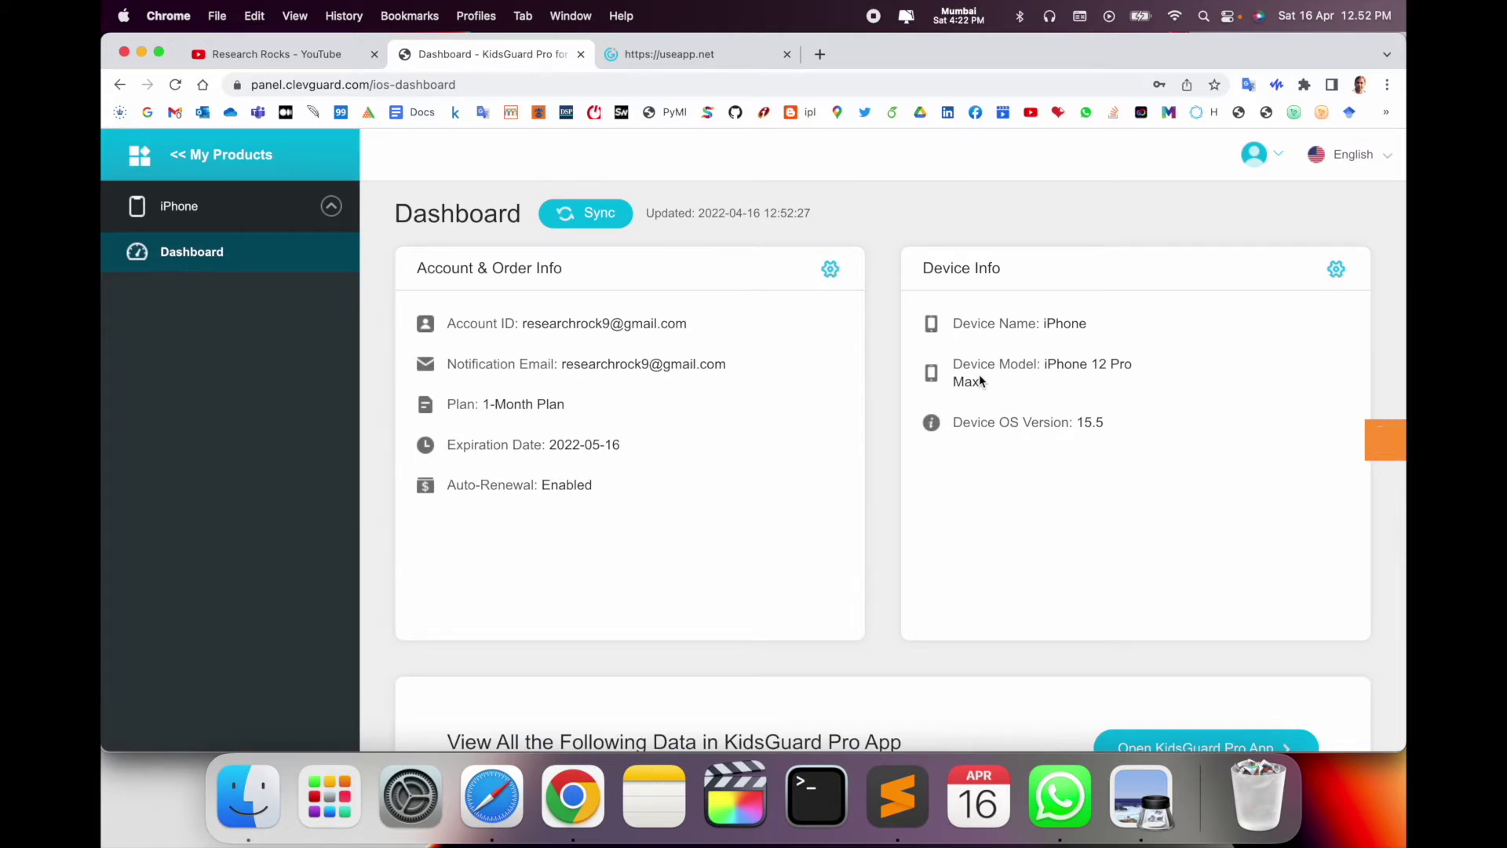
pyautogui.scroll(-5, 979, 373)
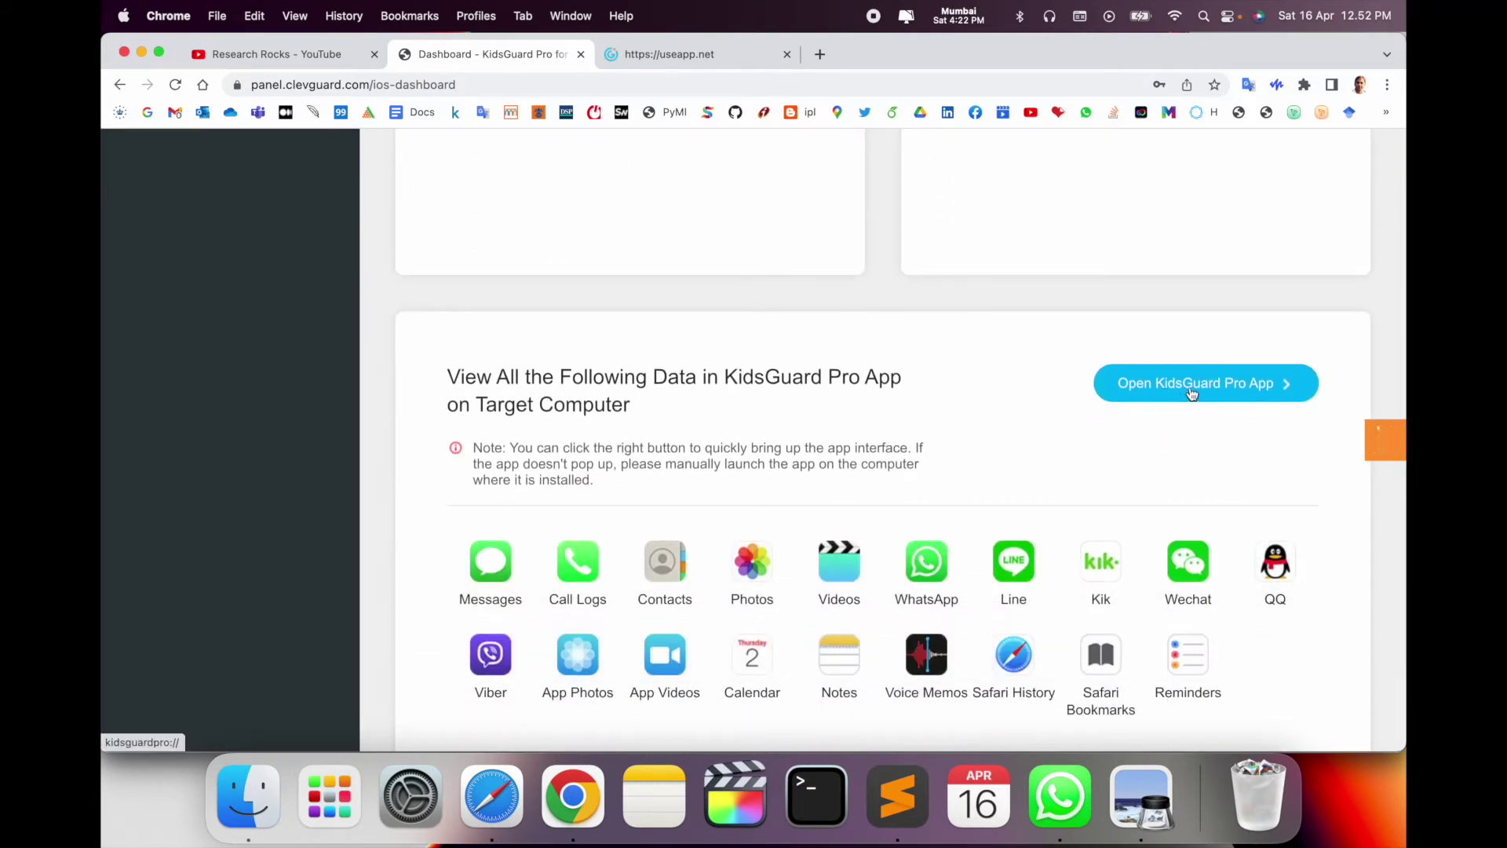
pyautogui.tripleClick(681, 418)
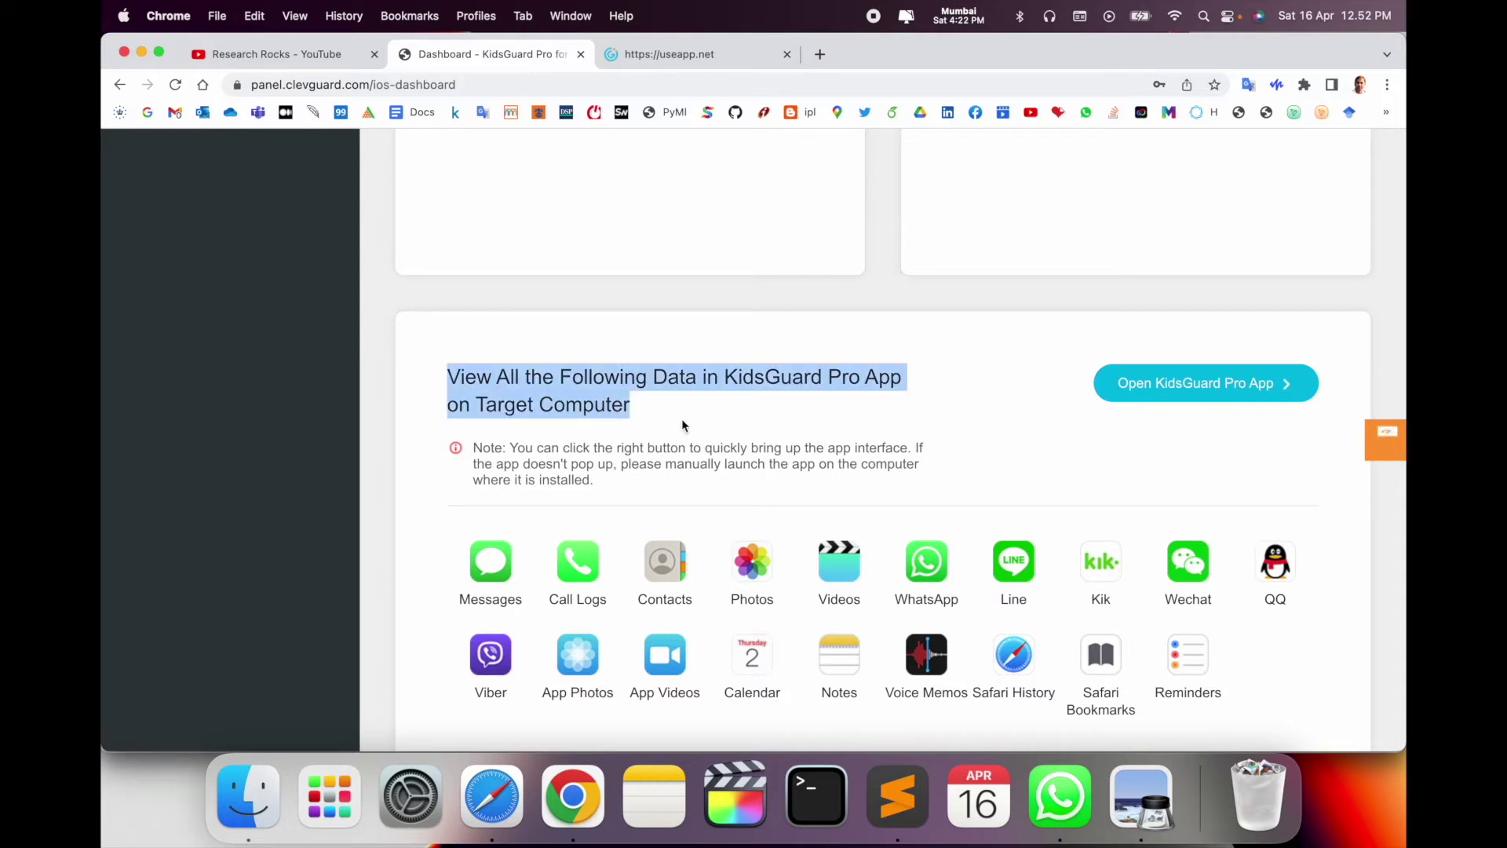
pyautogui.scroll(-2, 695, 425)
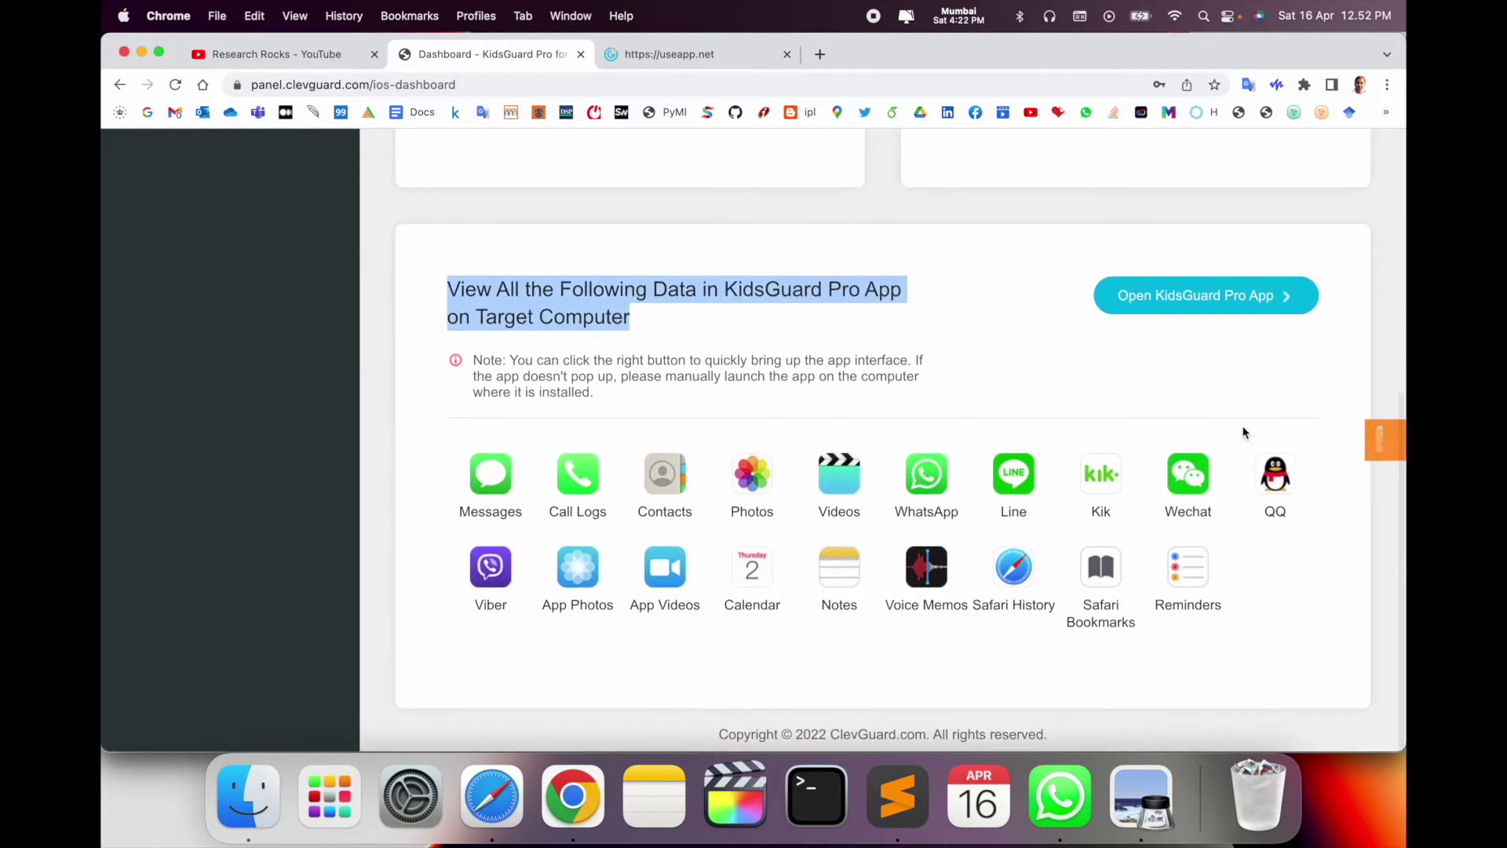
pyautogui.scroll(5, 672, 392)
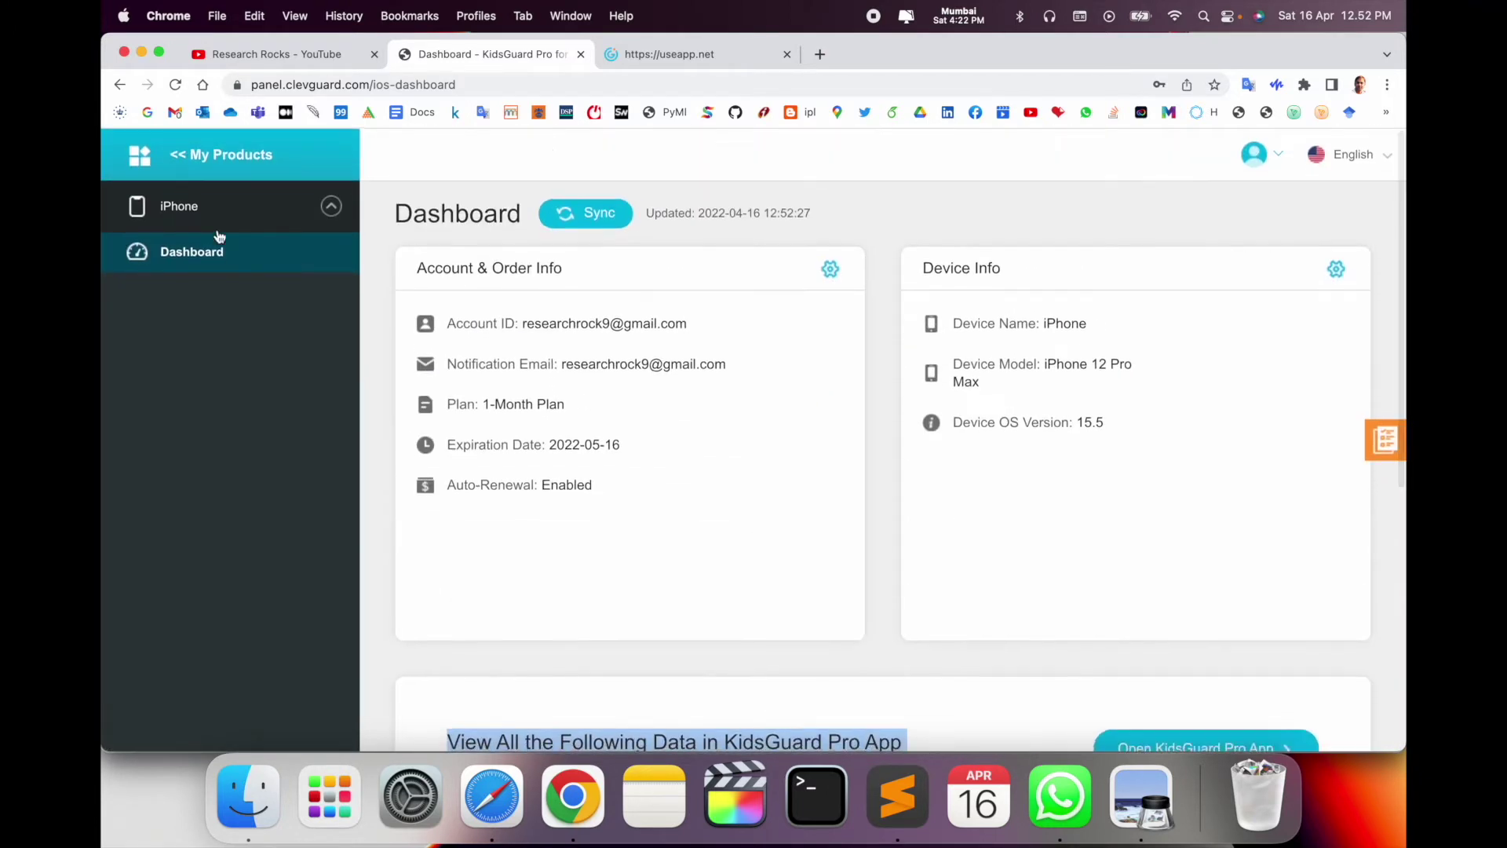
pyautogui.click(766, 230)
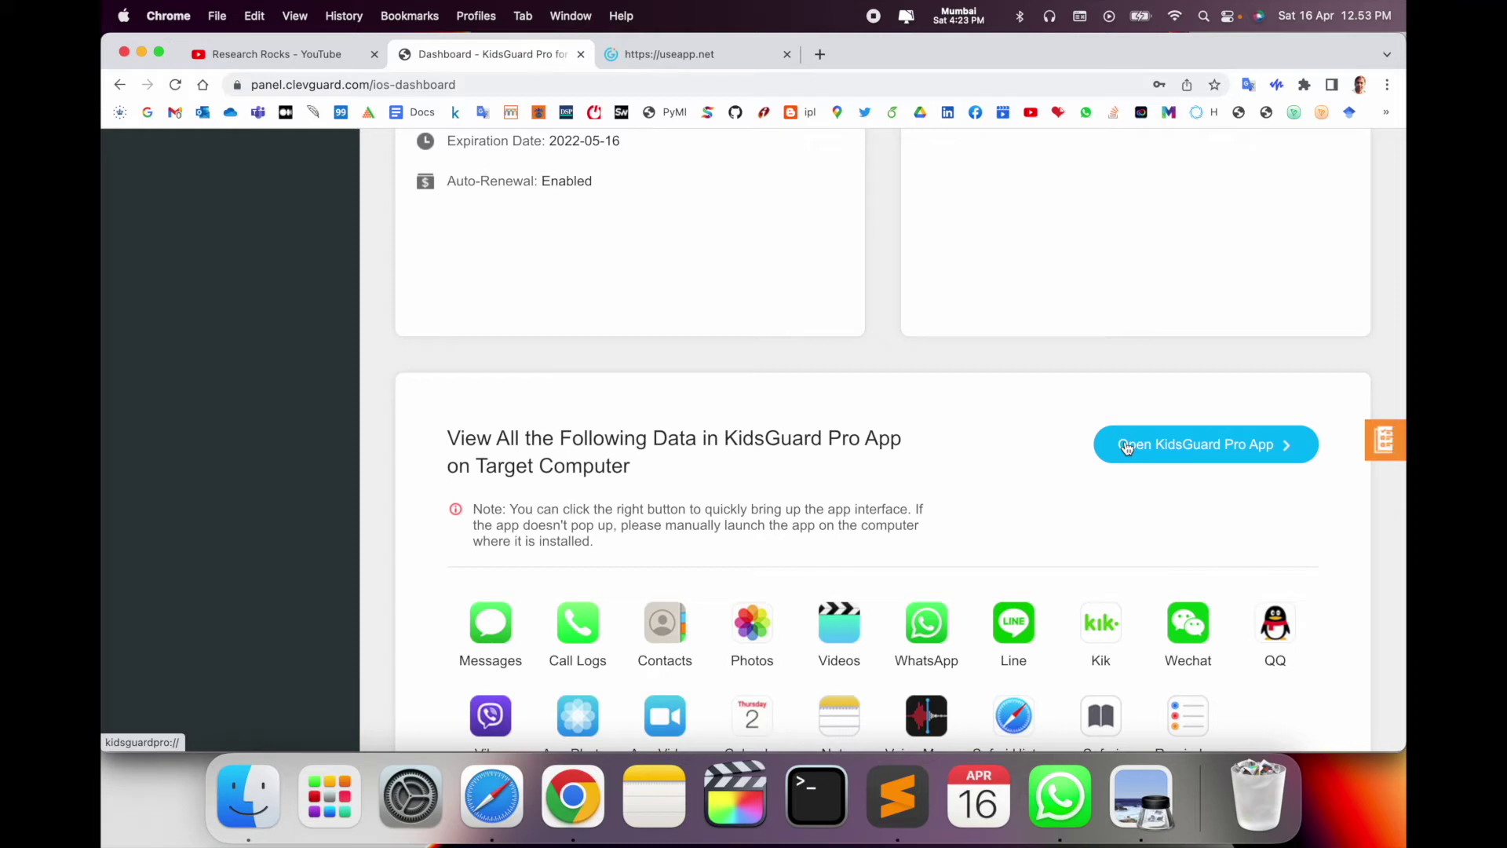
pyautogui.click(662, 59)
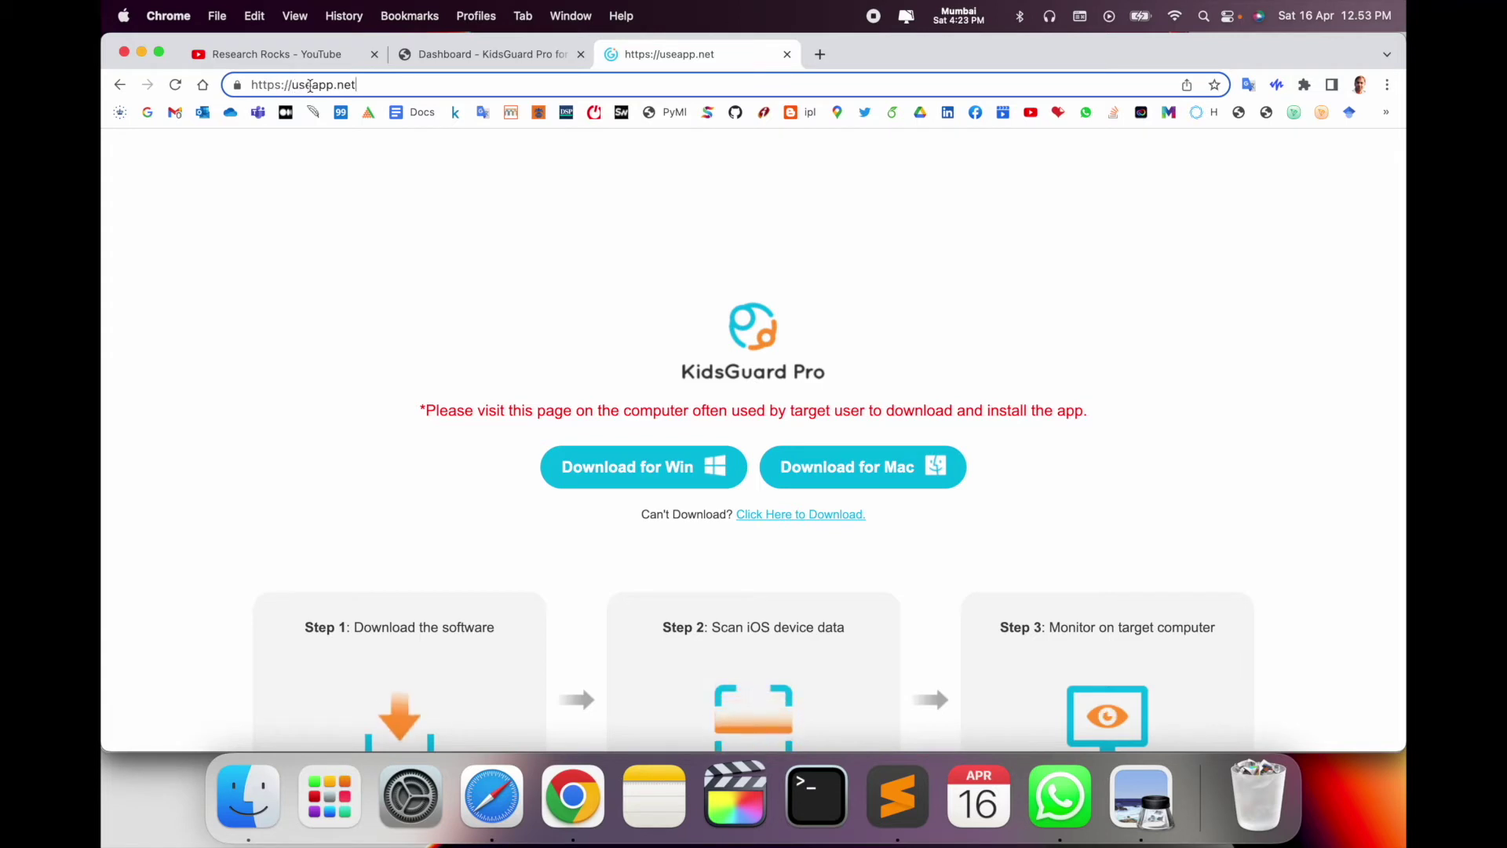
# Download both the Windows and Mac KidsGuard Pro installers from the useapp.net page.
pyautogui.tripleClick(375, 85)
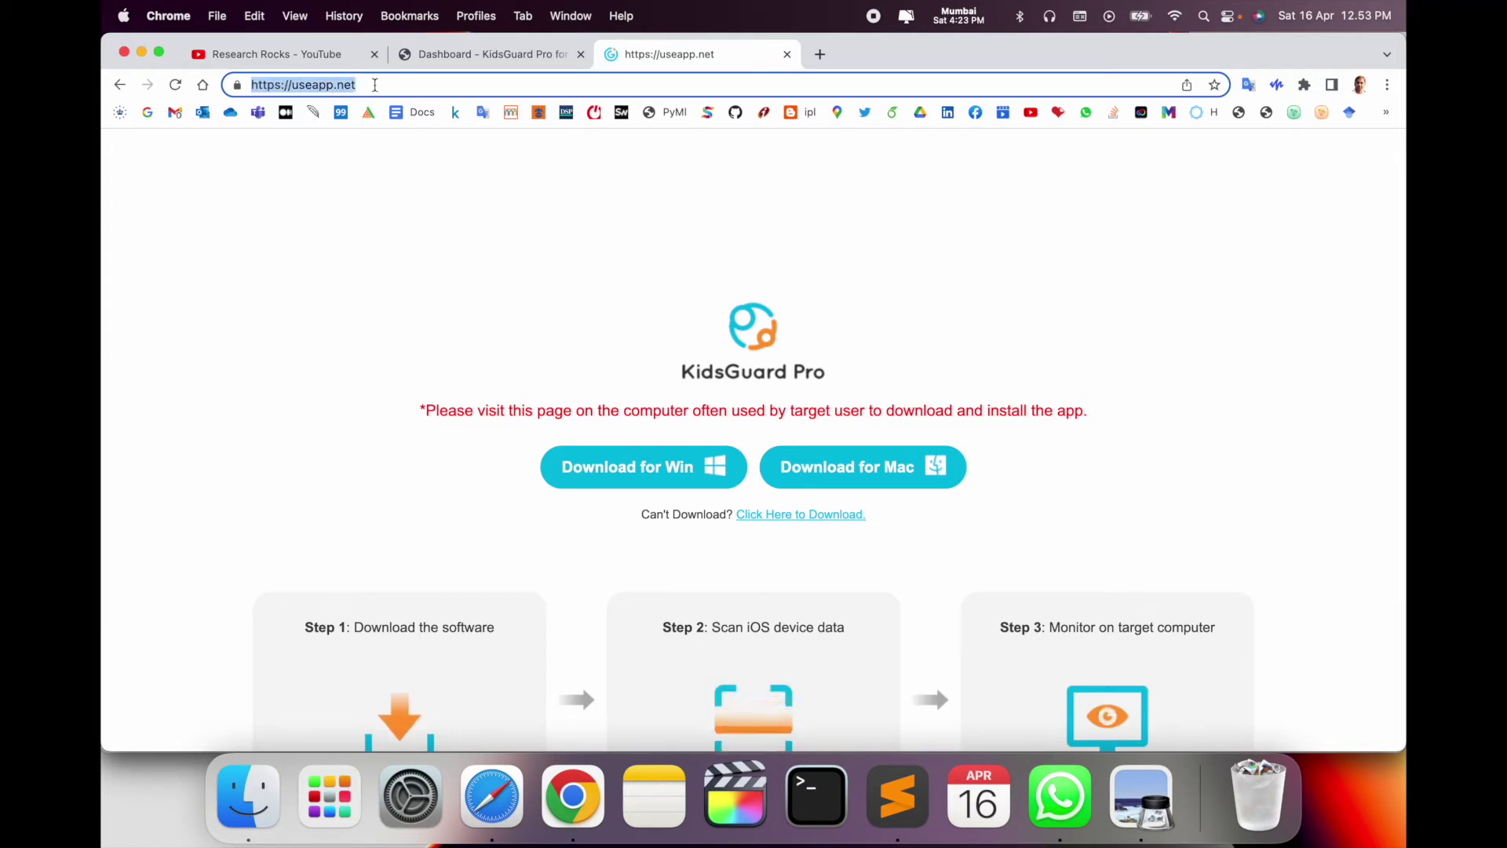
pyautogui.click(523, 346)
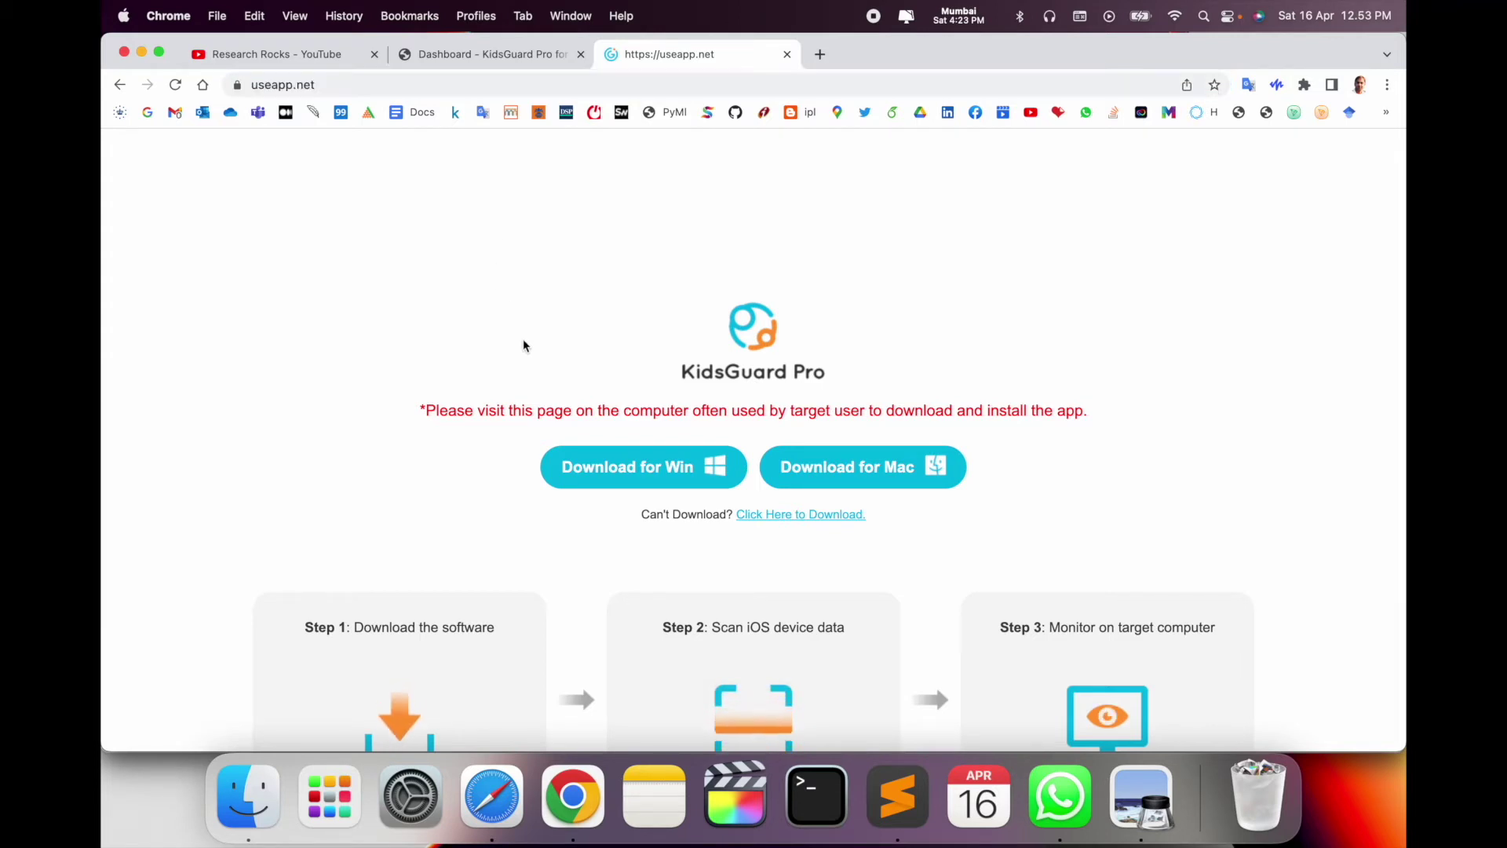
pyautogui.scroll(-2, 592, 373)
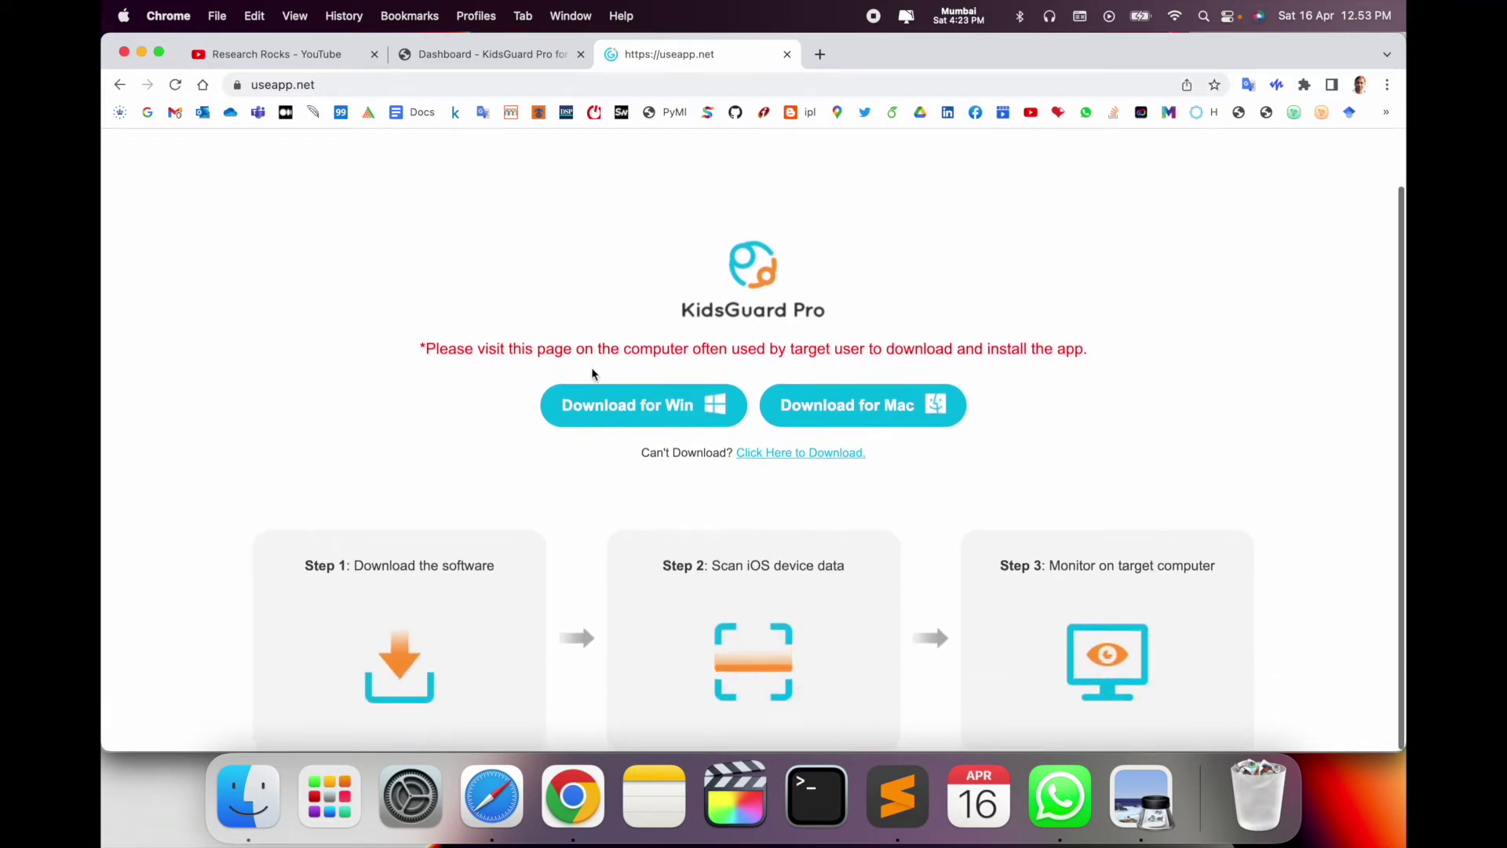
pyautogui.click(678, 412)
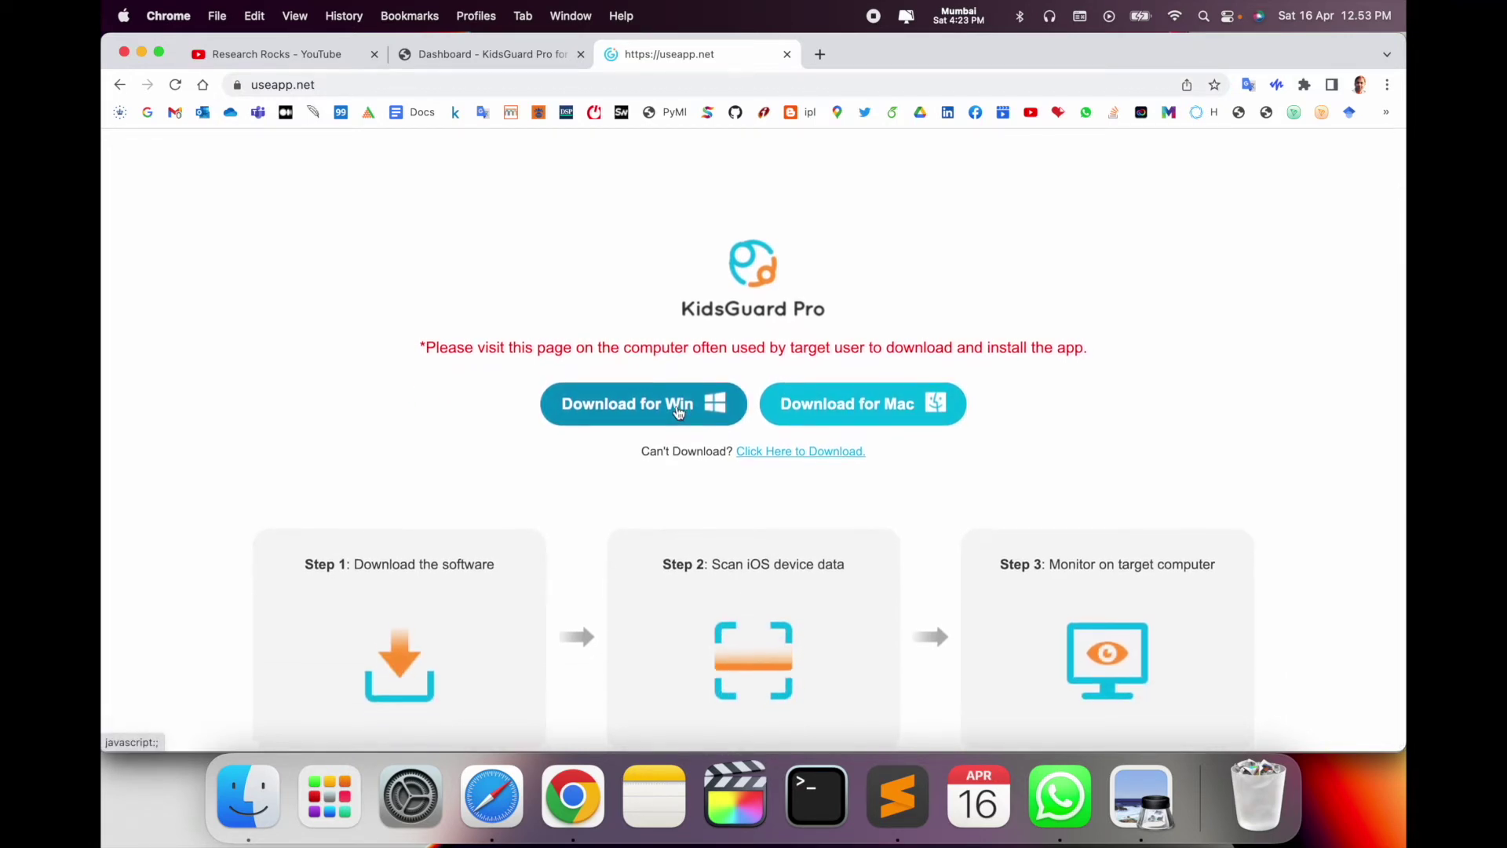
pyautogui.click(832, 414)
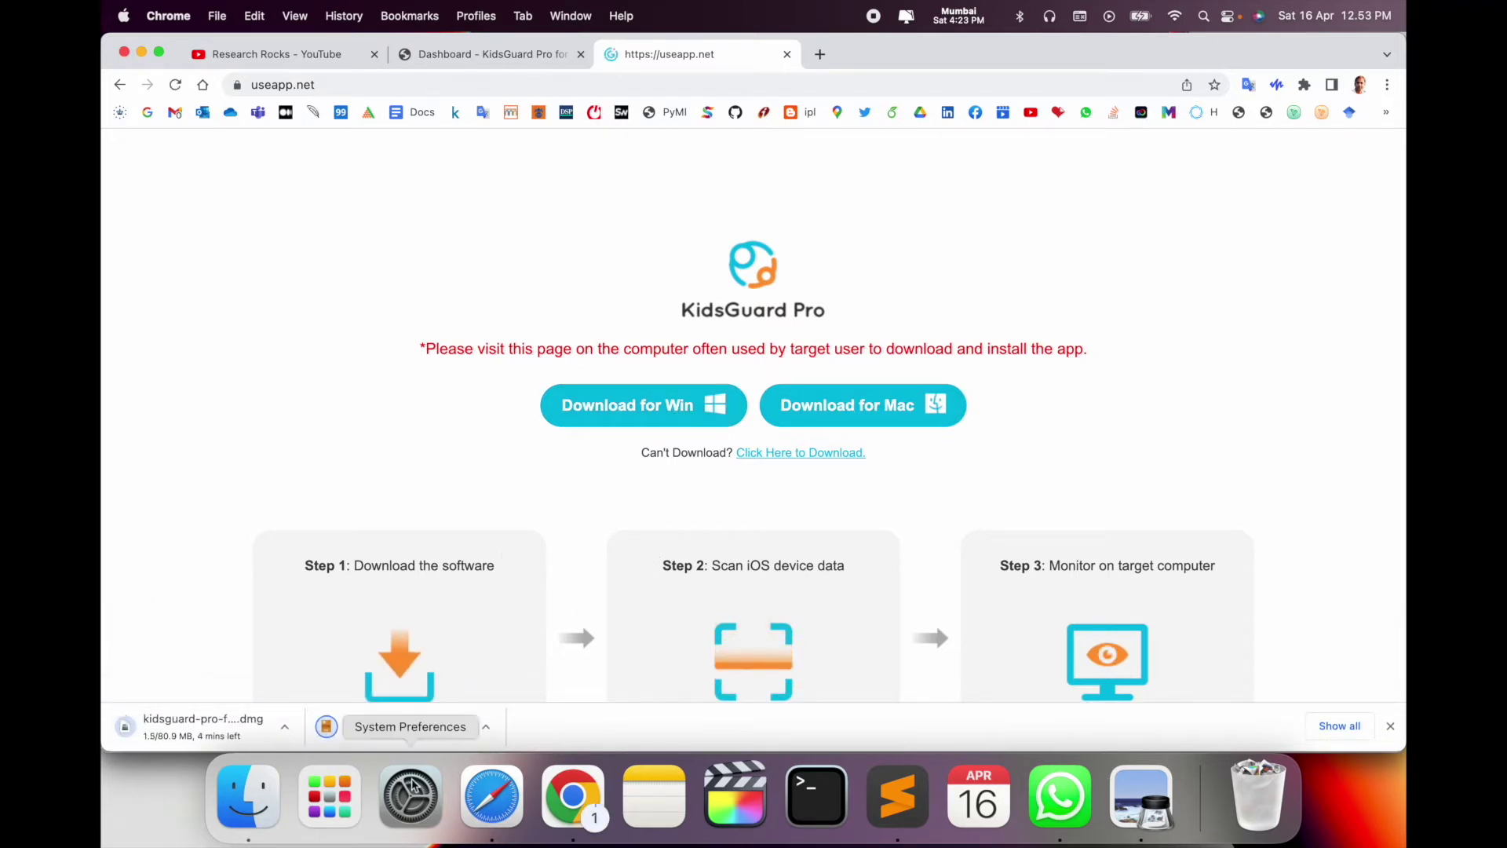
pyautogui.scroll(-1, 429, 517)
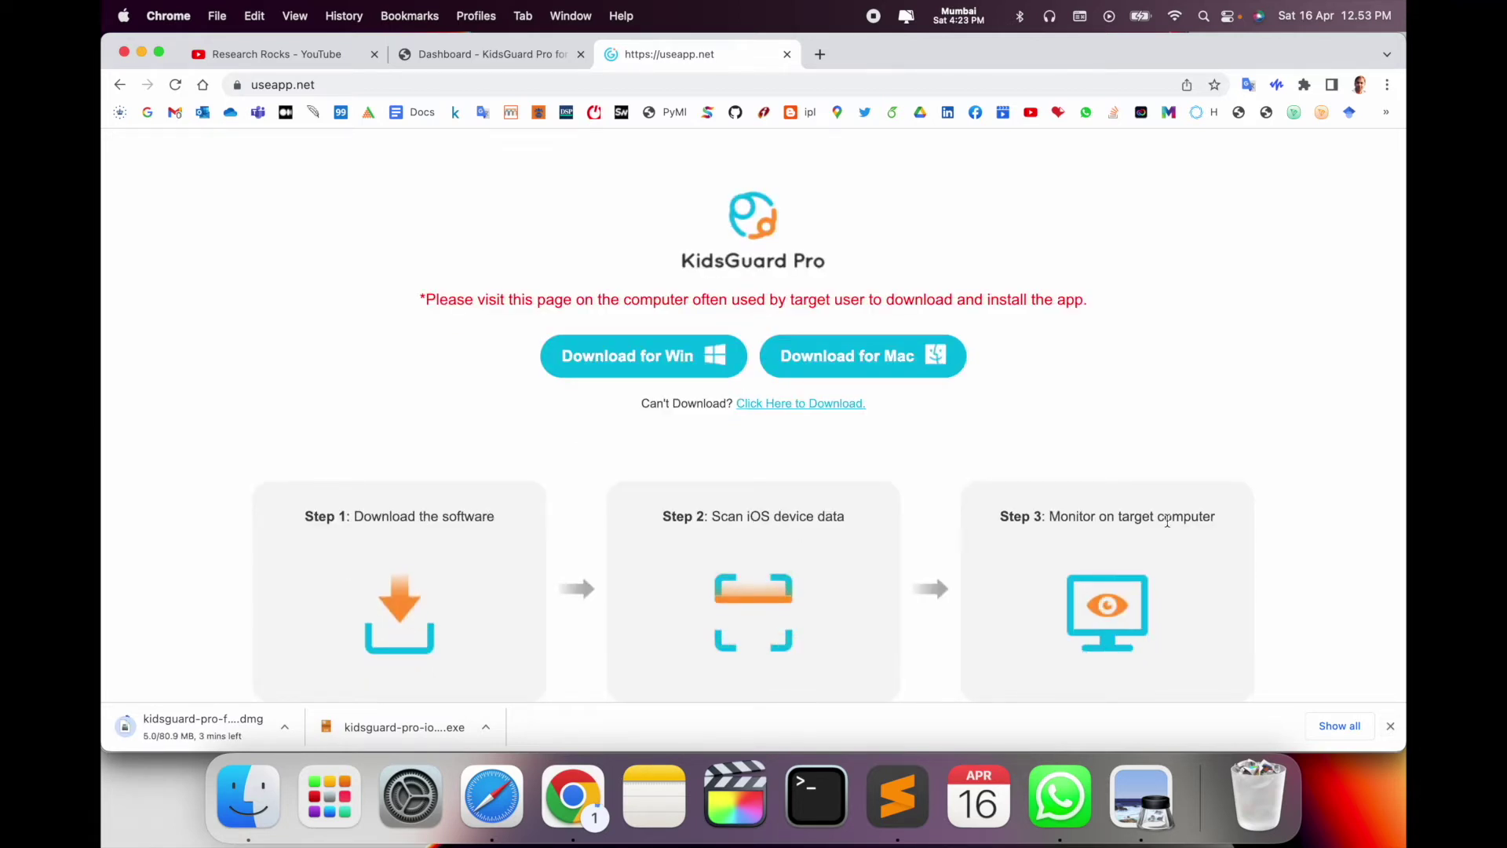
# Dismiss the downloads shelf and return to the 'Dashboard - KidsGuard Pro' tab.
pyautogui.click(1391, 729)
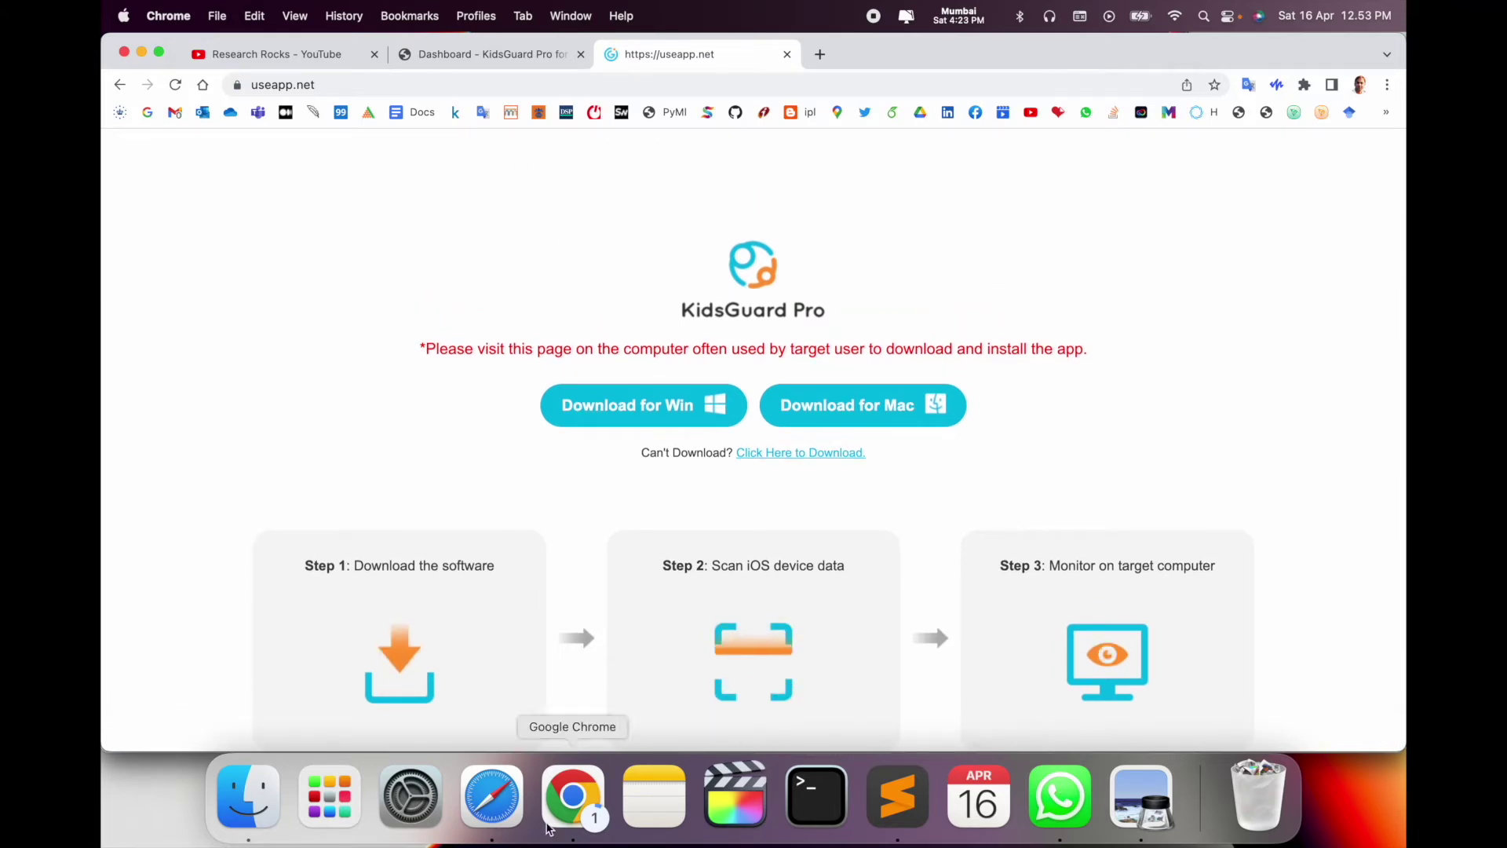
pyautogui.click(329, 796)
pyautogui.click(483, 47)
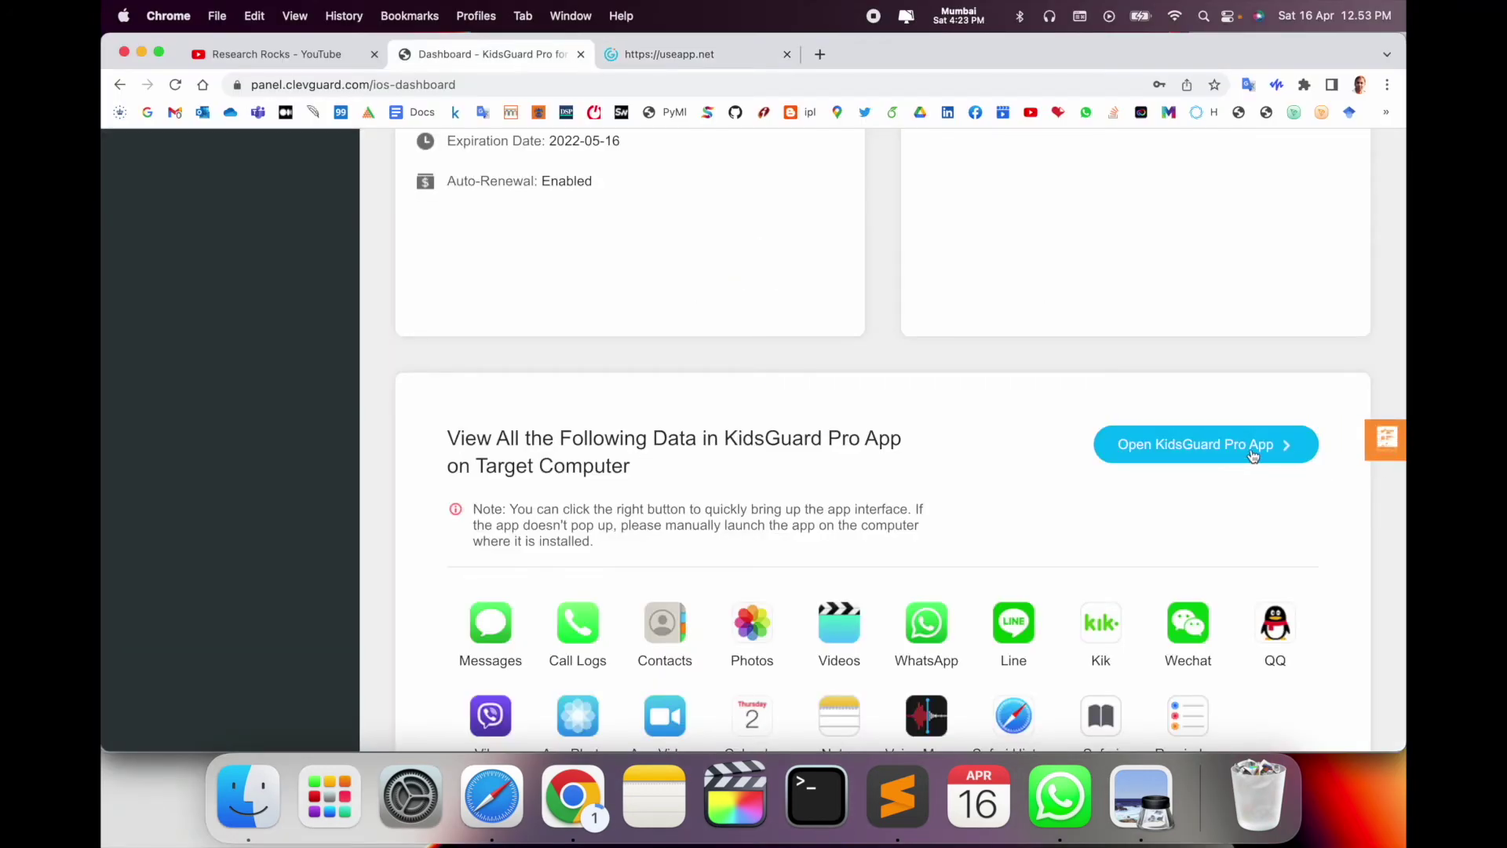
# Launch the KidsGuard Pro for iOS desktop app with Always allow, paste the password and log in.
pyautogui.click(1254, 455)
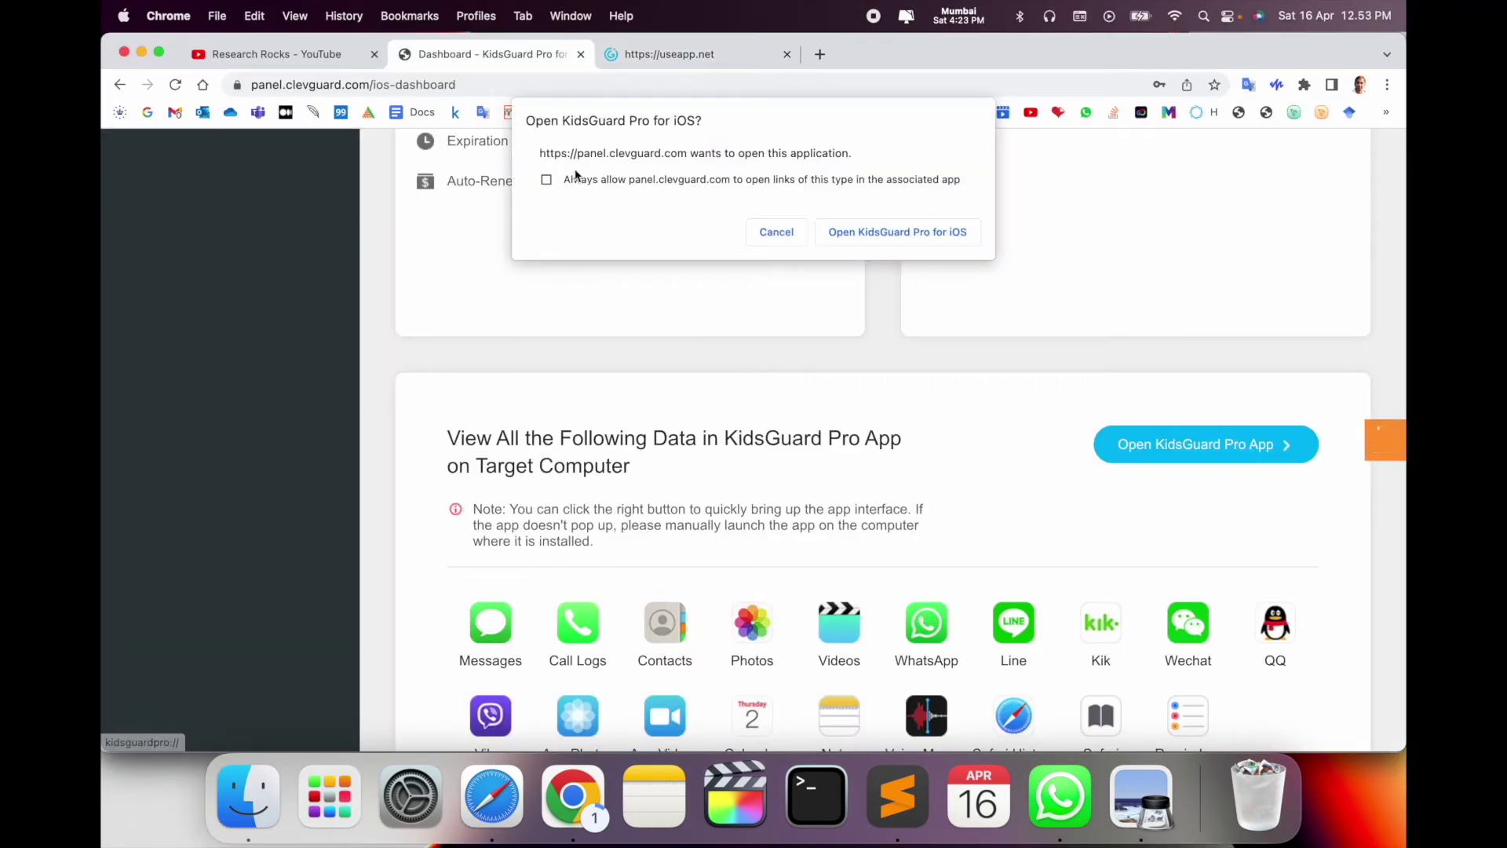
pyautogui.click(548, 180)
pyautogui.click(884, 230)
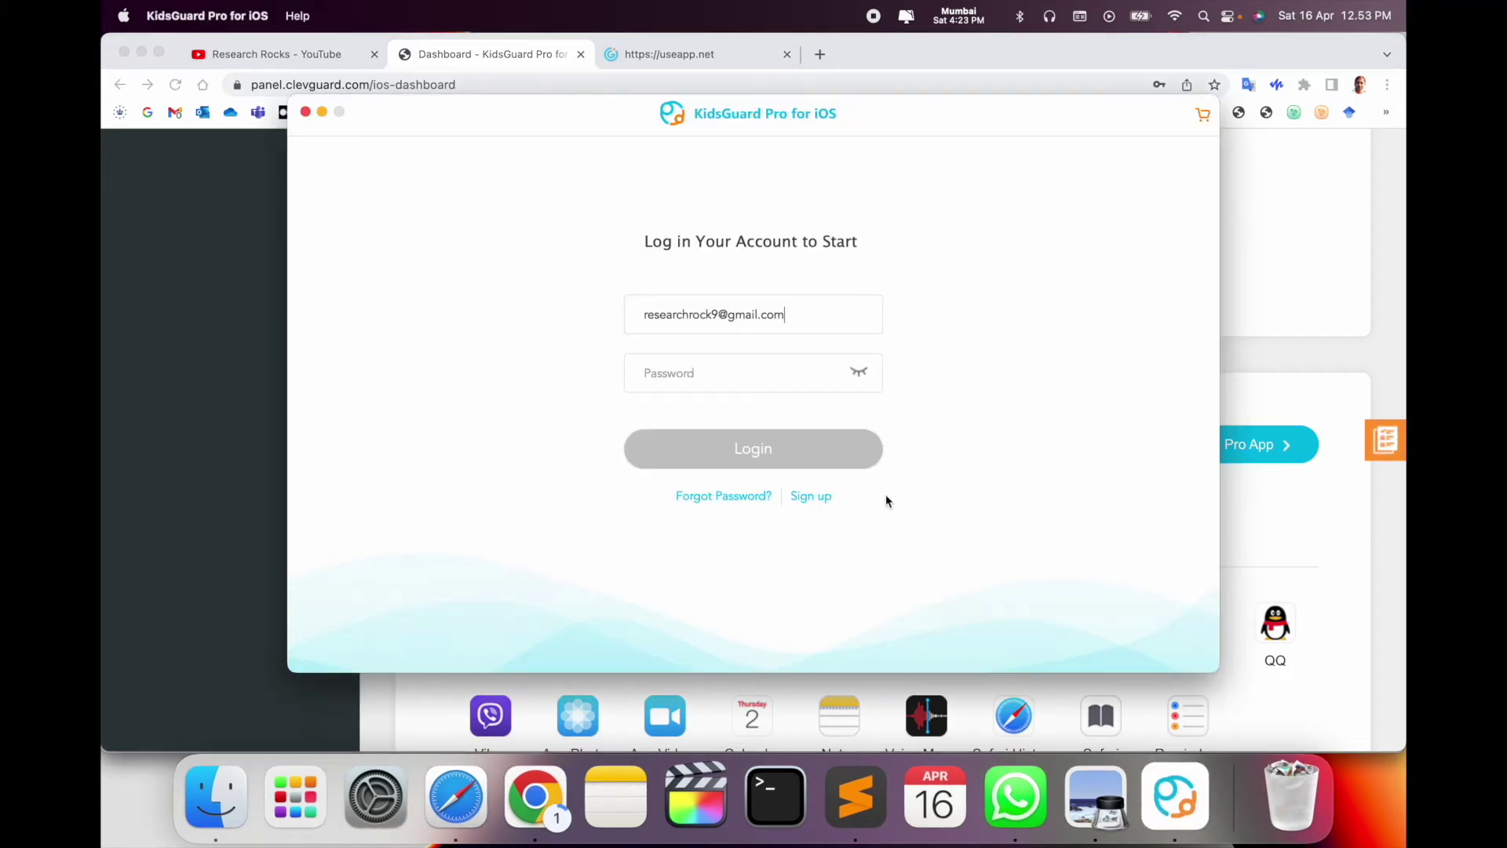
pyautogui.press('super+v')
pyautogui.click(799, 459)
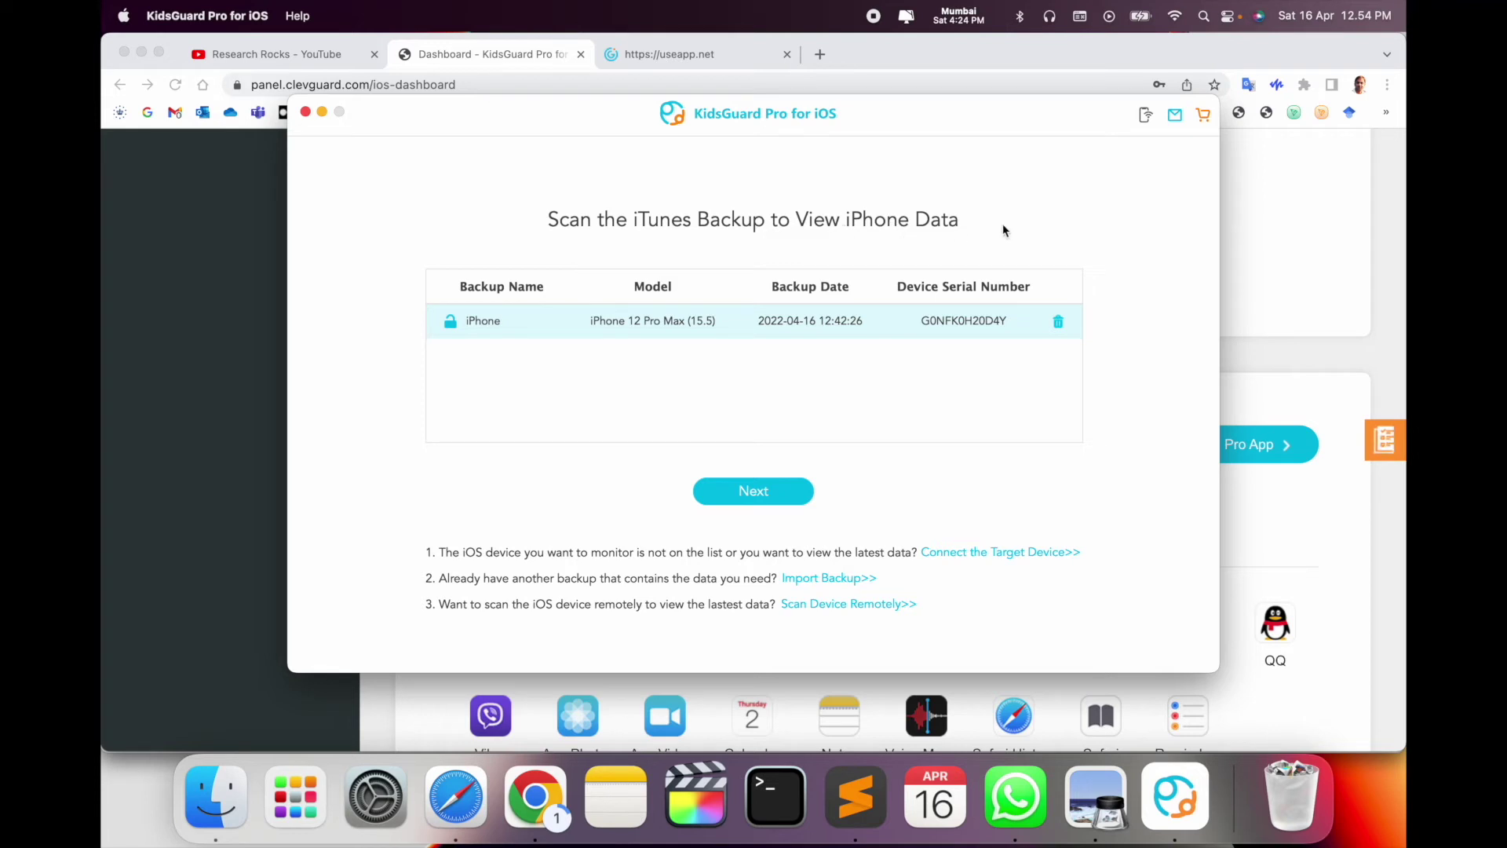
# Select the iPhone 12 Pro Max backup and start scanning it with Next.
pyautogui.click(767, 496)
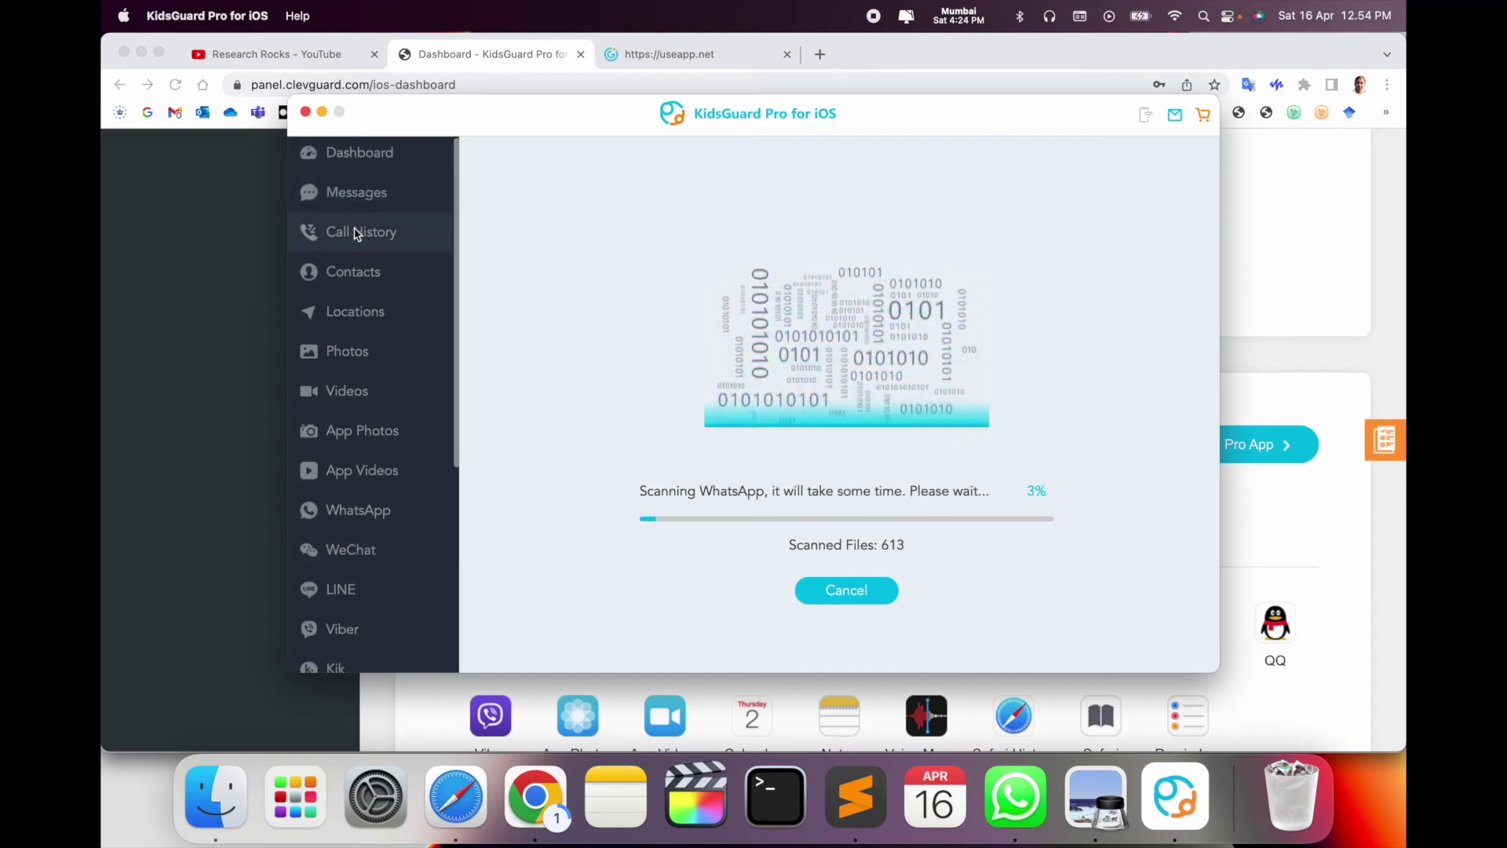
pyautogui.scroll(-1, 356, 247)
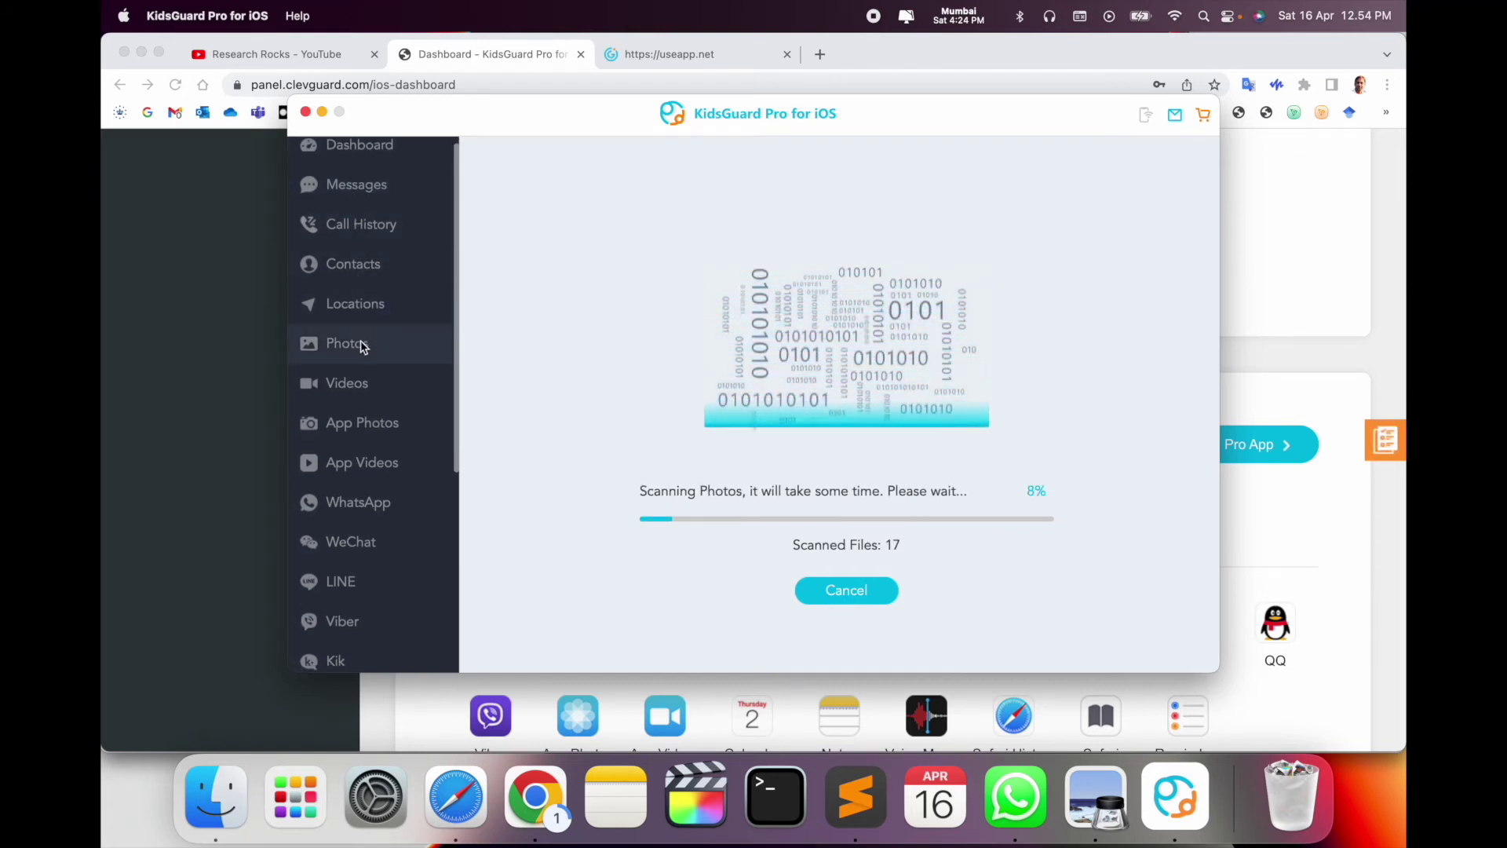
pyautogui.scroll(-5, 359, 342)
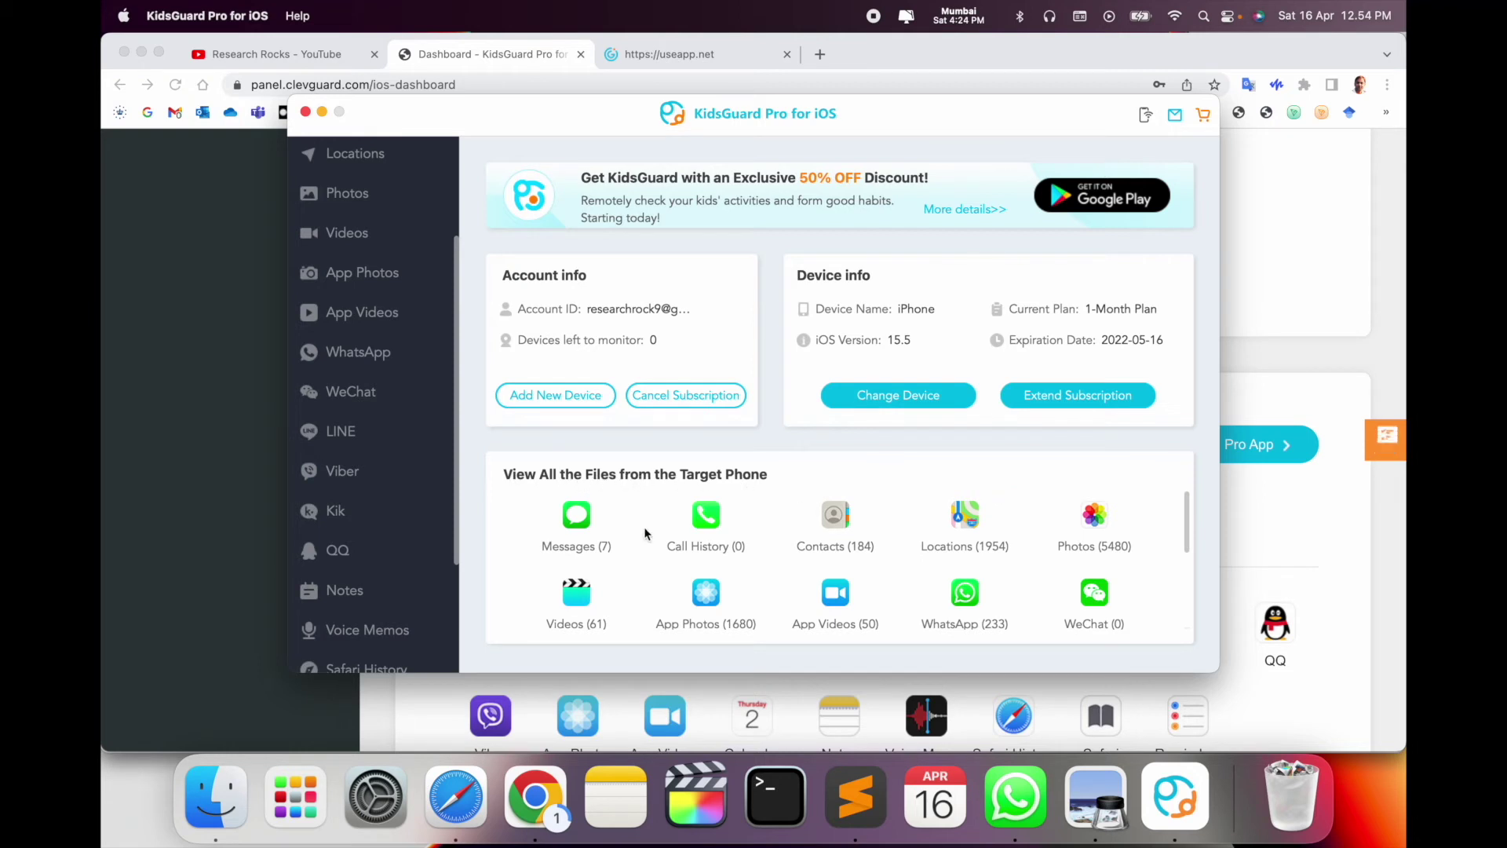
# Browse Messages, Locations, Photos, Videos and App Photos, then open the WhatsApp chats.
pyautogui.click(575, 518)
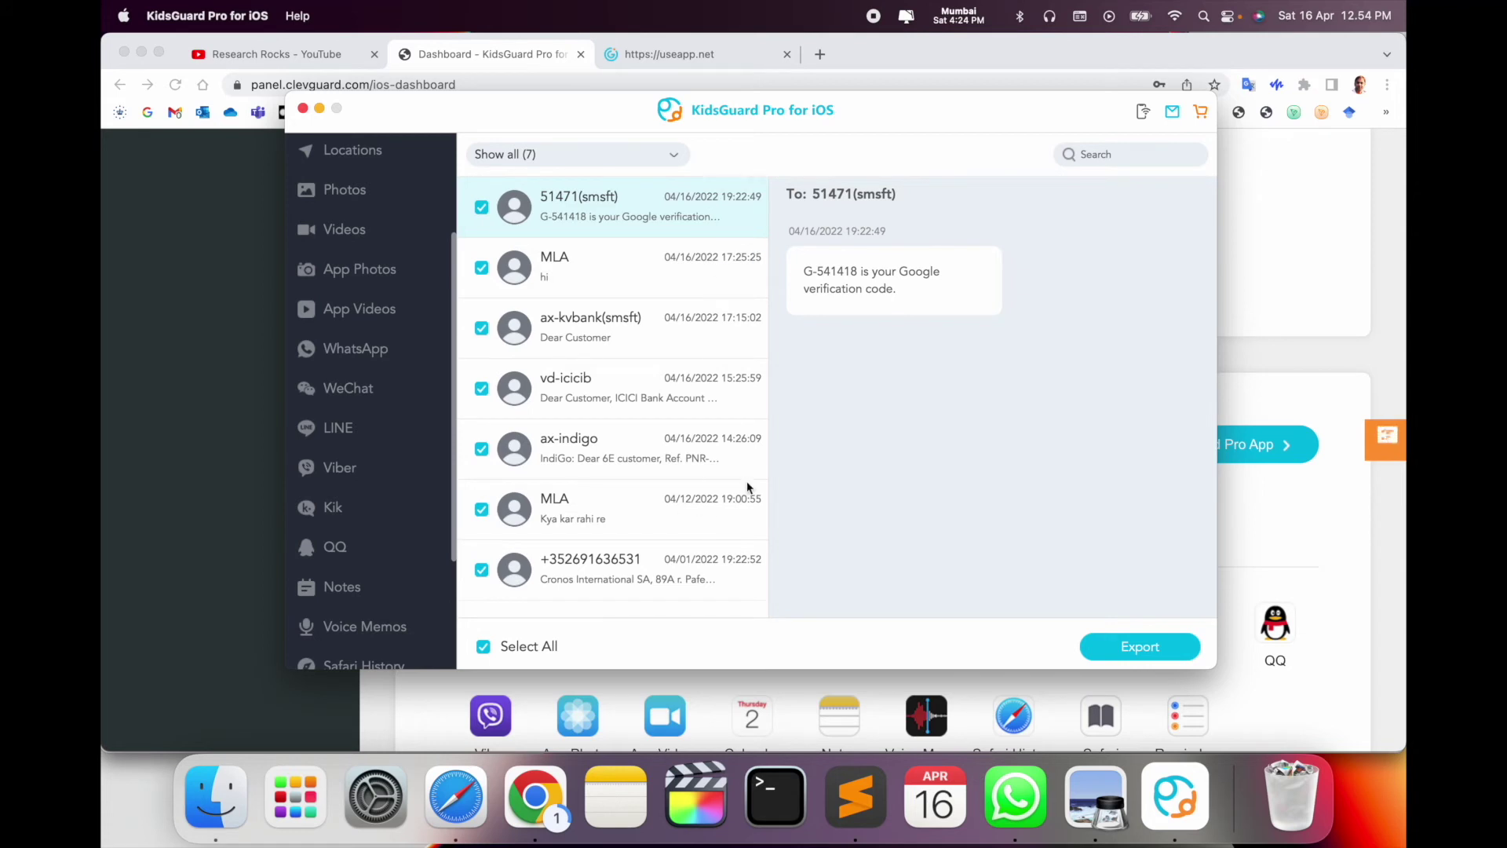
pyautogui.click(338, 166)
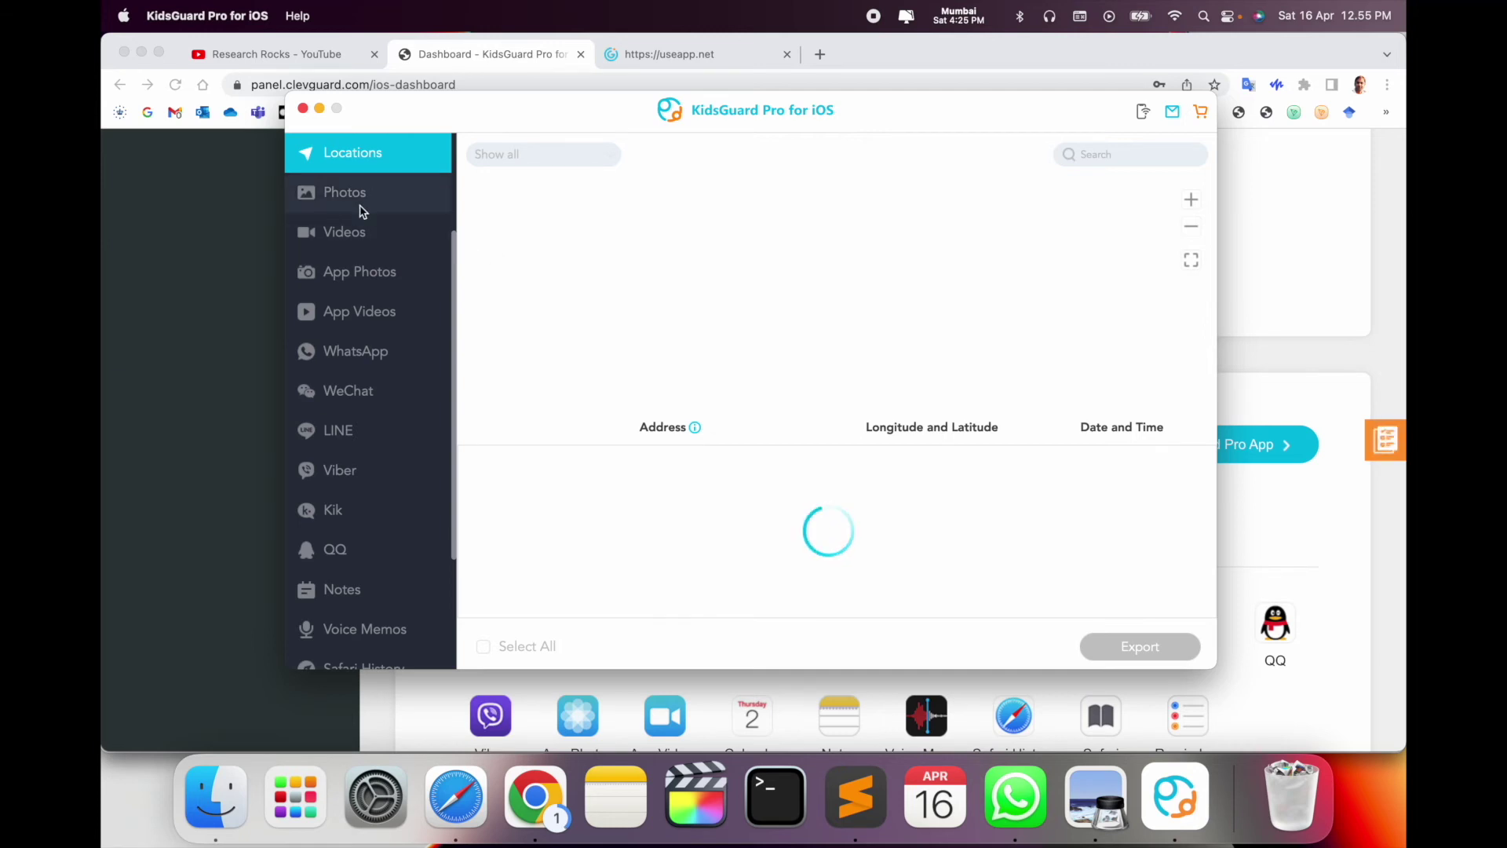
pyautogui.click(360, 209)
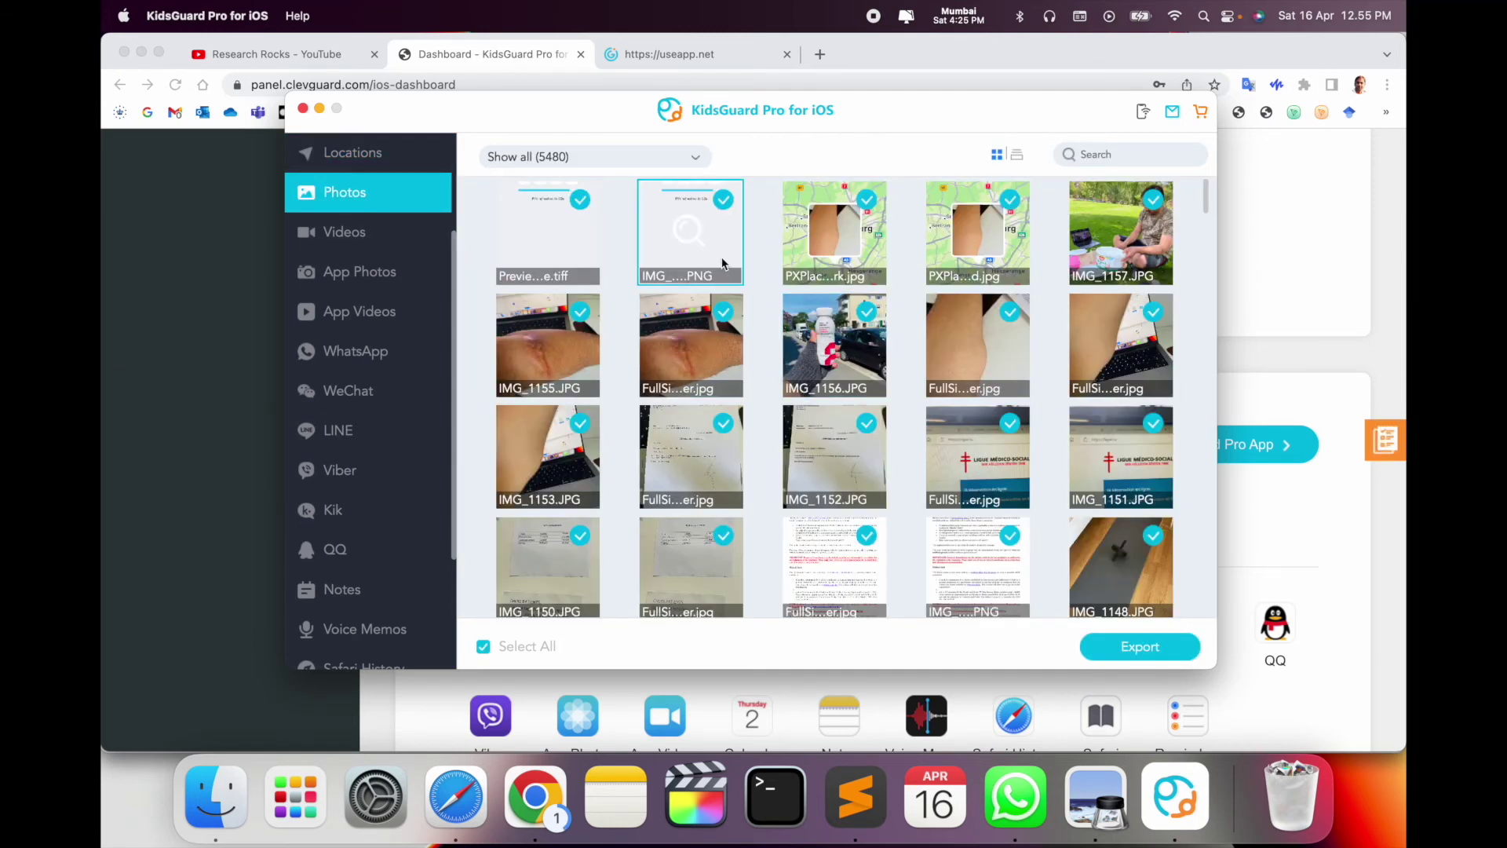
pyautogui.click(367, 243)
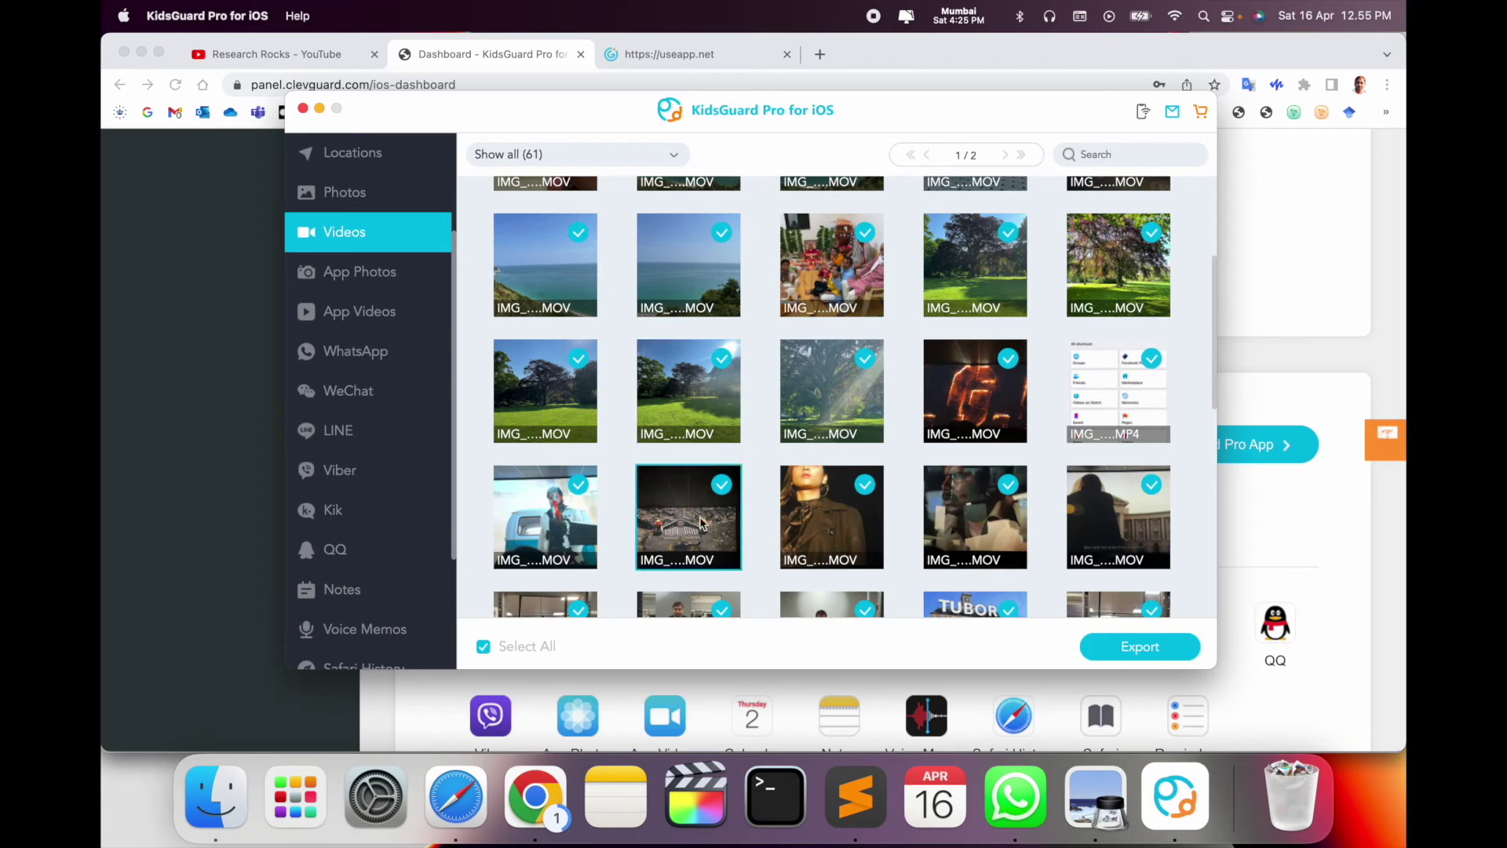
pyautogui.click(342, 287)
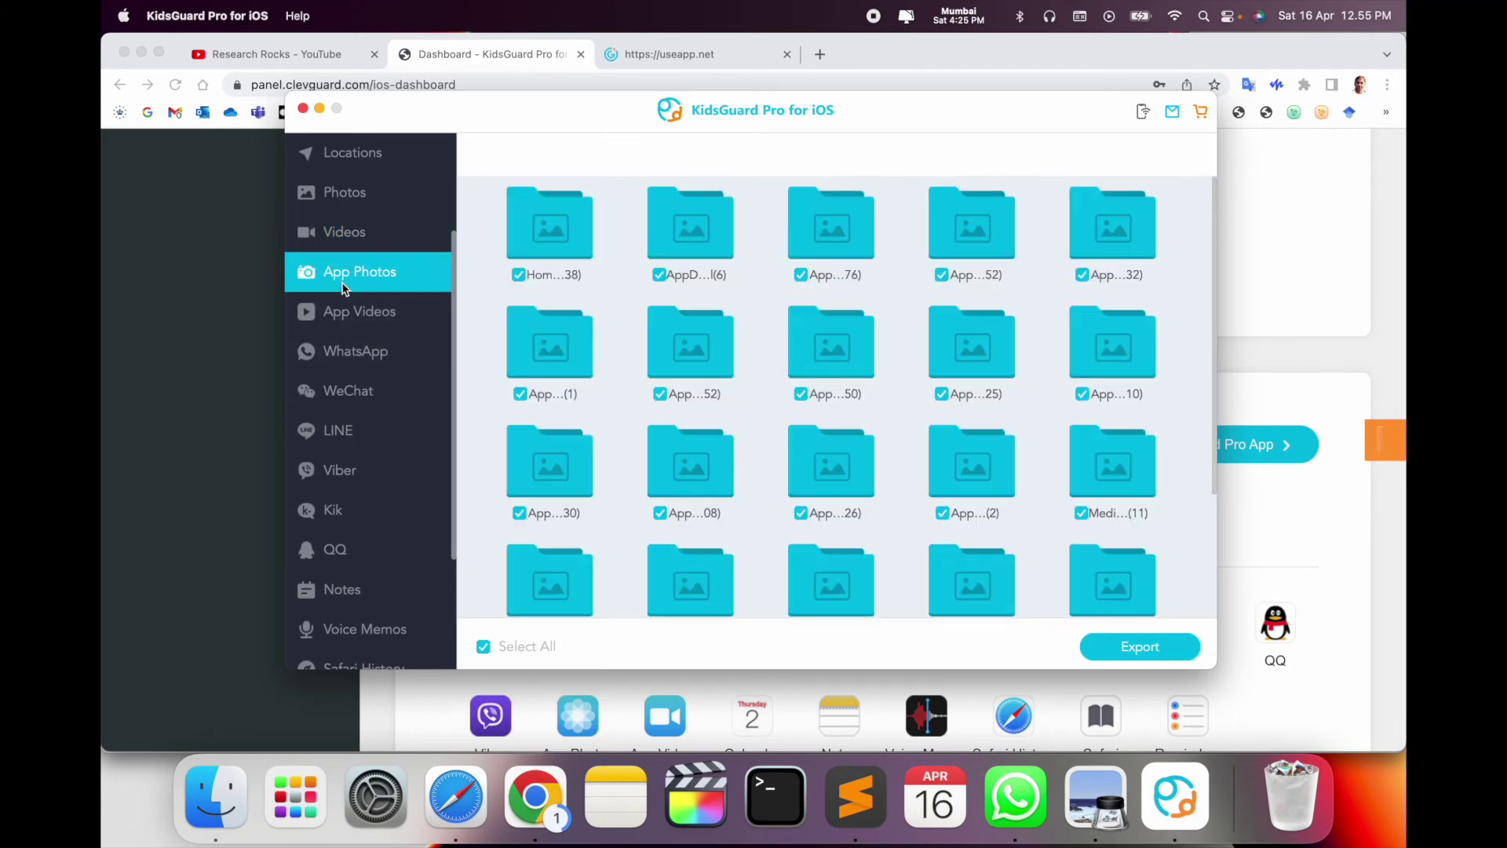
pyautogui.scroll(-3, 798, 364)
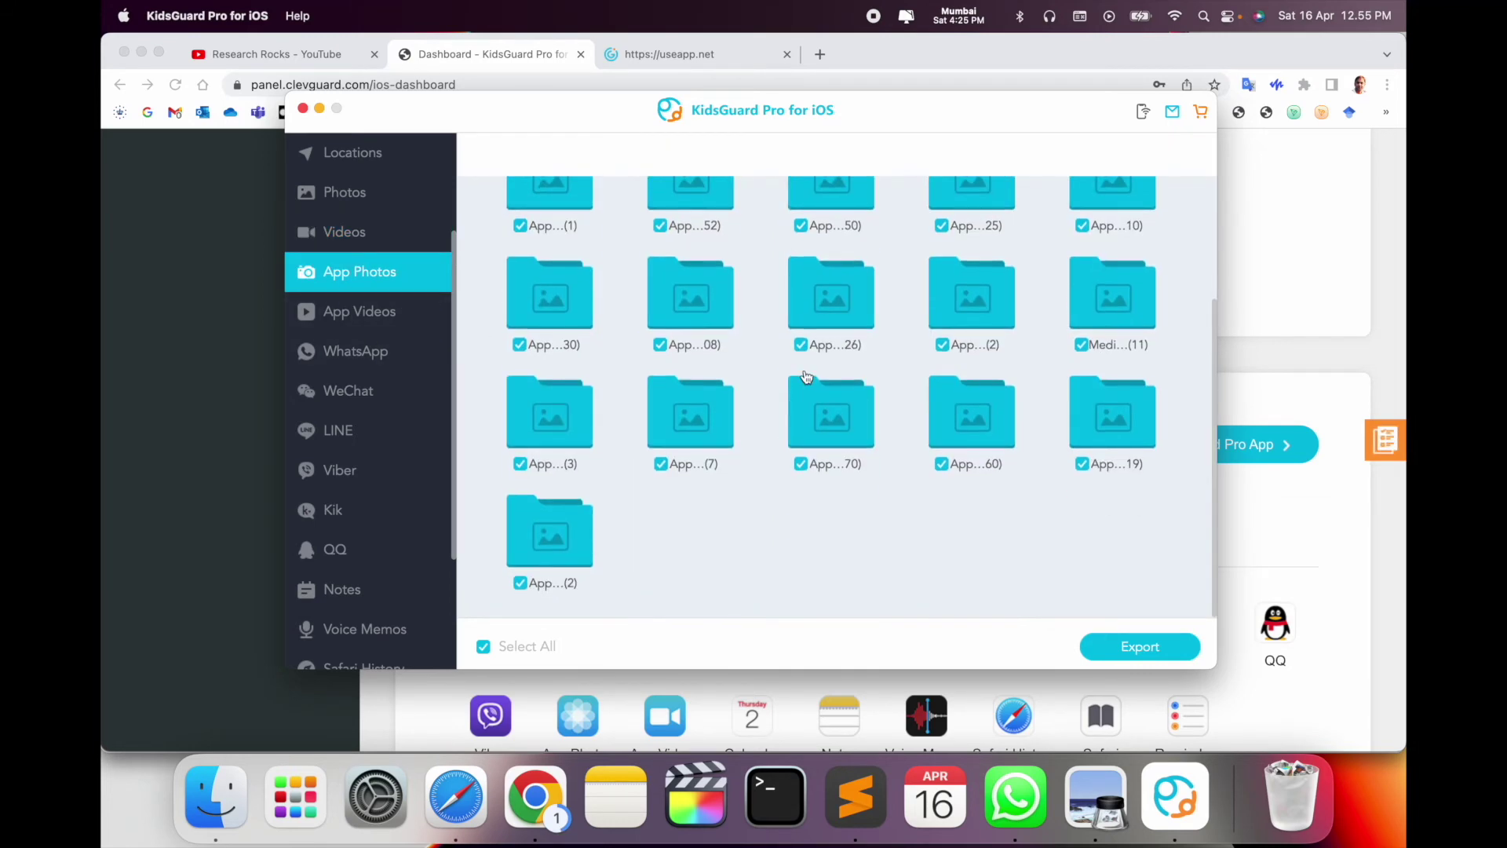
pyautogui.scroll(-3, 730, 342)
pyautogui.click(381, 255)
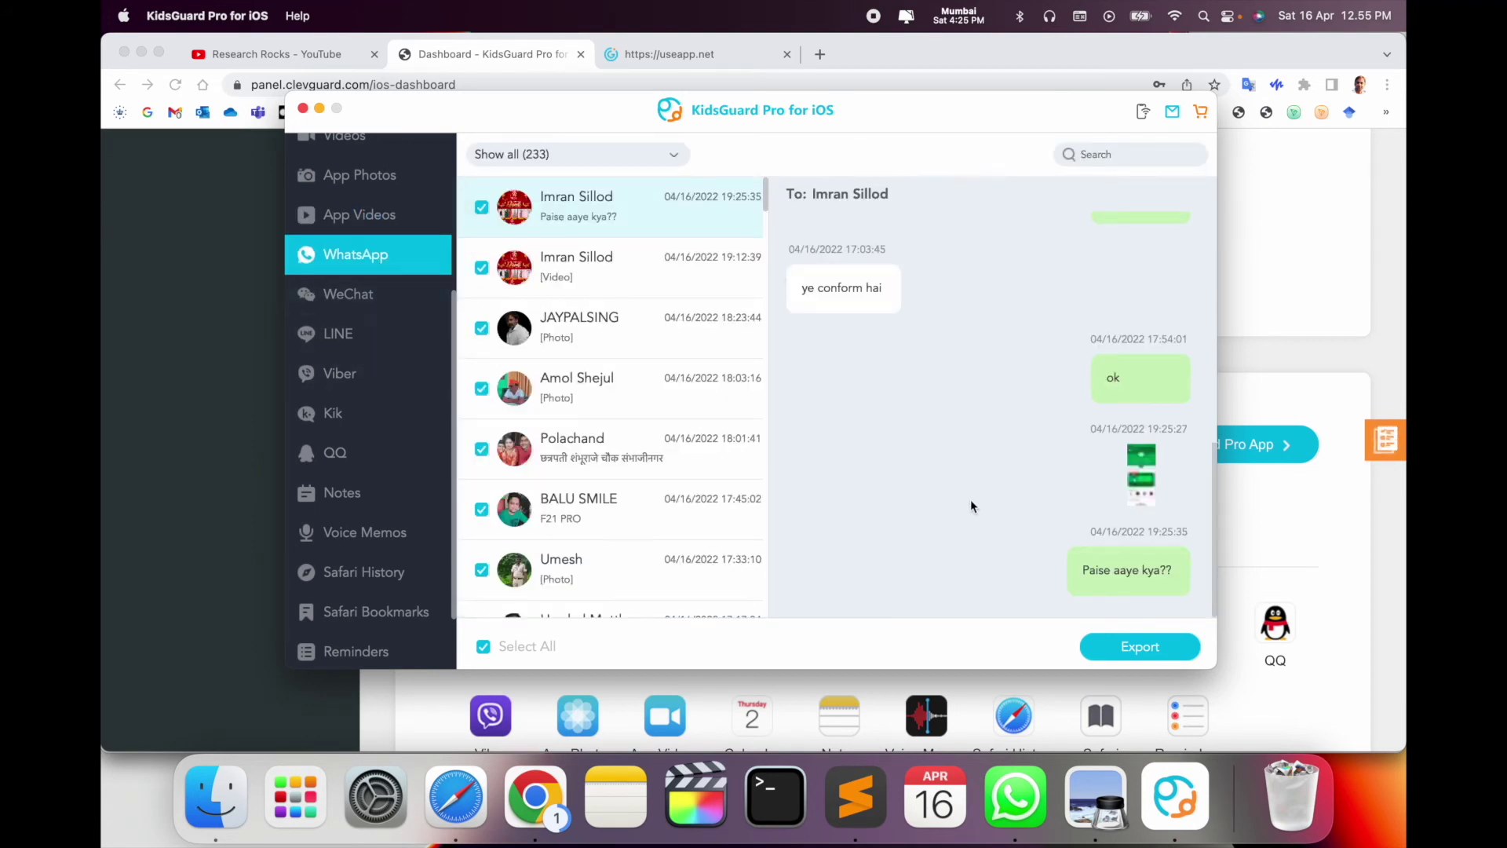
pyautogui.scroll(10, 971, 500)
pyautogui.scroll(-5, 969, 503)
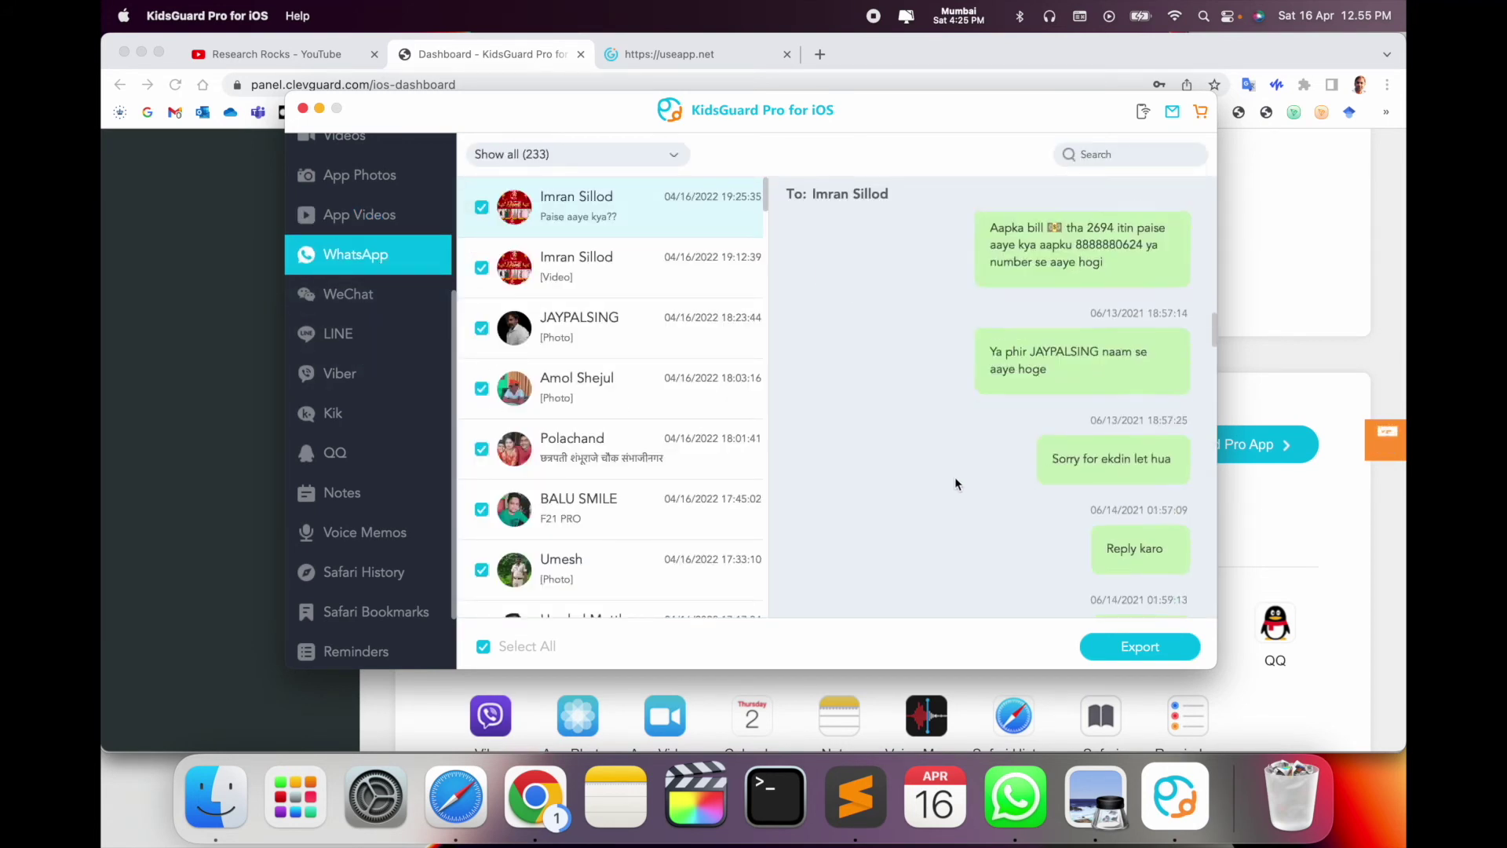
pyautogui.scroll(5, 956, 476)
pyautogui.scroll(-5, 443, 345)
pyautogui.scroll(5, 401, 377)
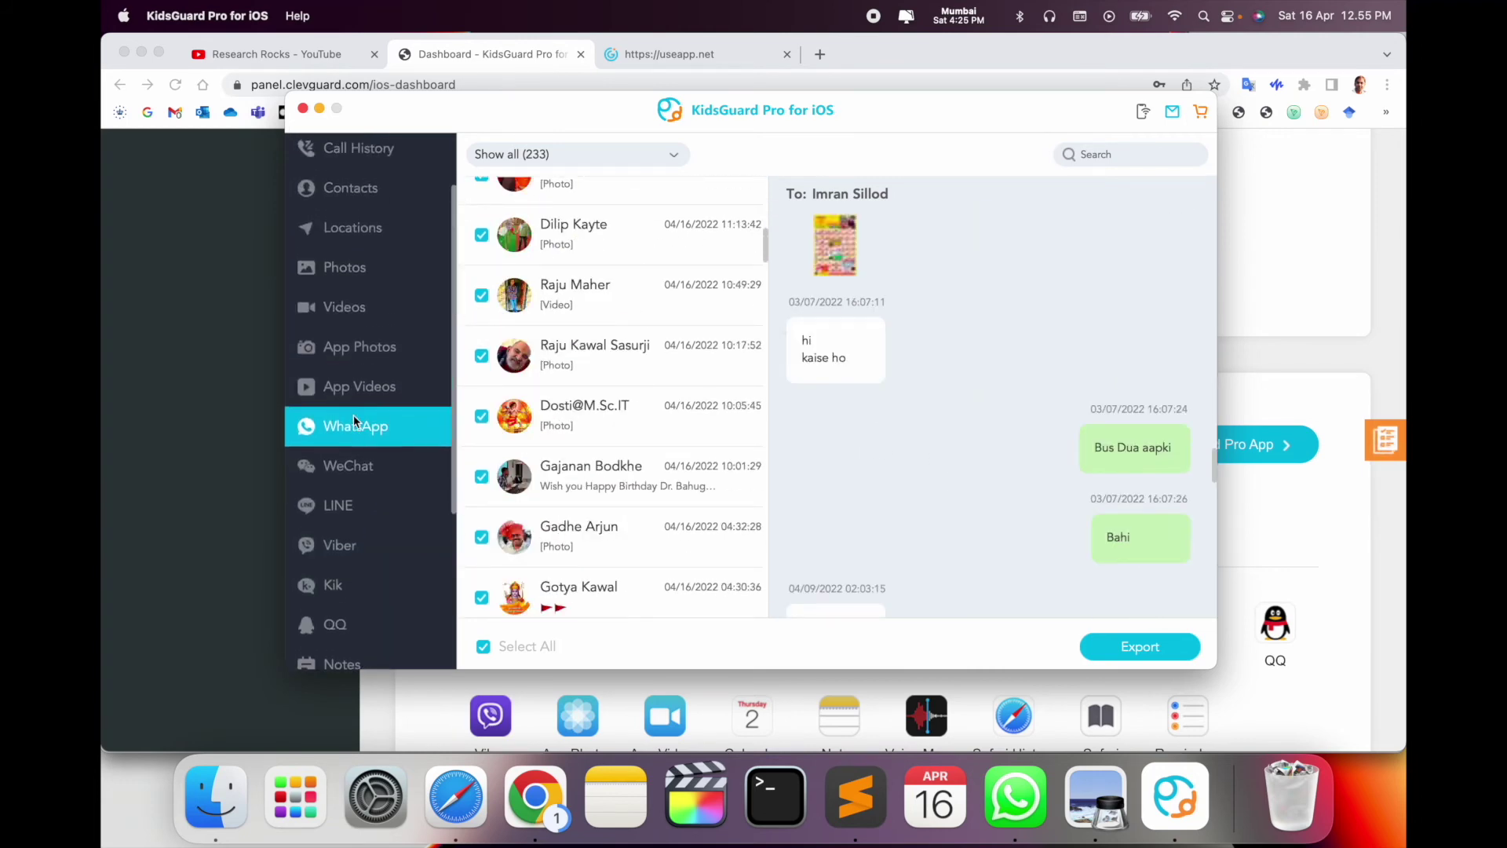
# Check WeChat, LINE, Viber, Kik, QQ, Notes, Voice Memos, Safari History and Safari Bookmarks.
pyautogui.click(427, 466)
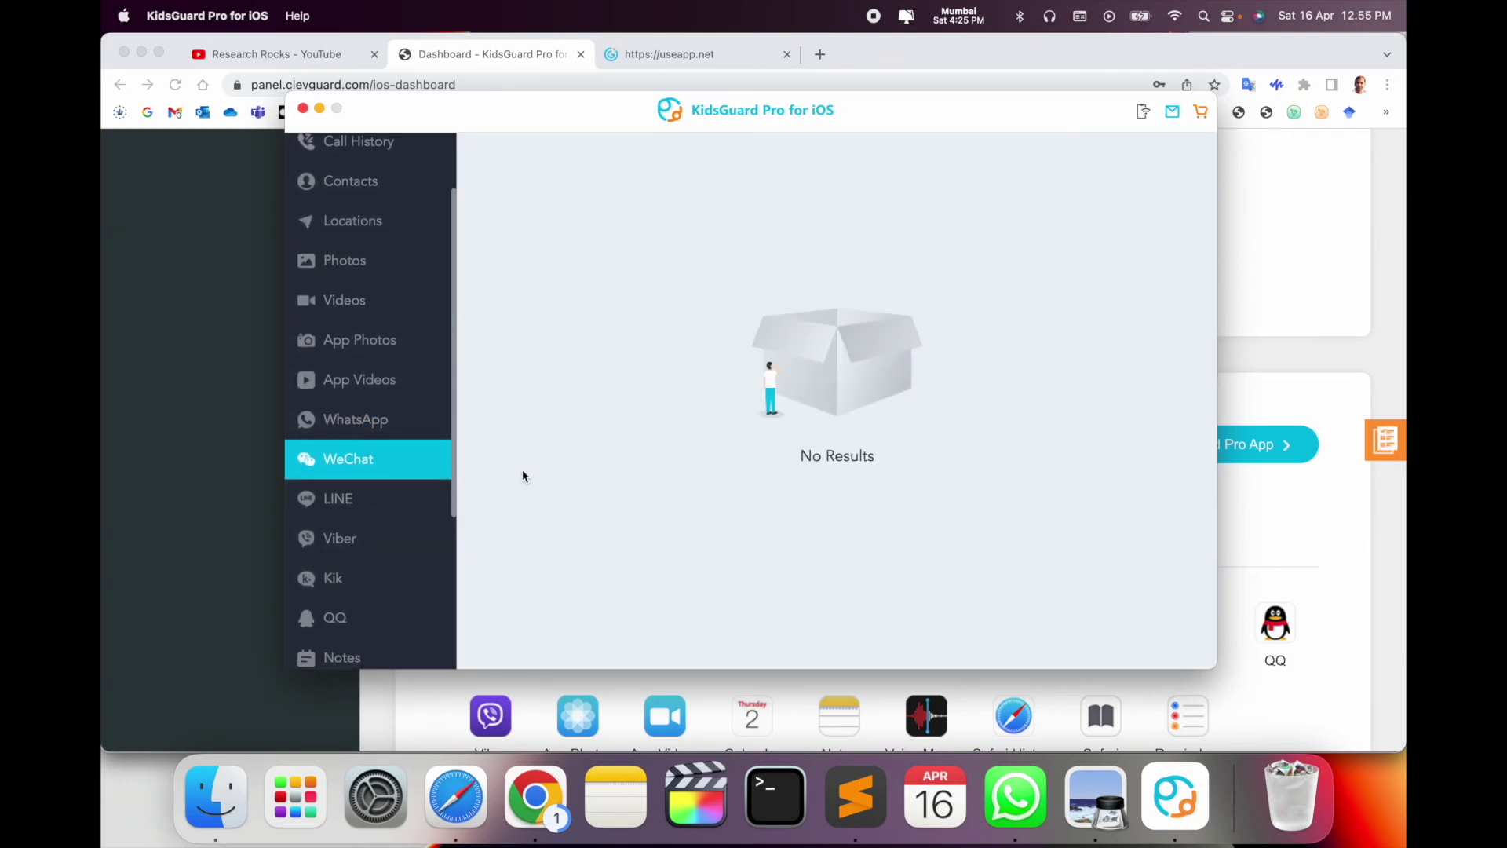
pyautogui.click(340, 498)
pyautogui.click(350, 544)
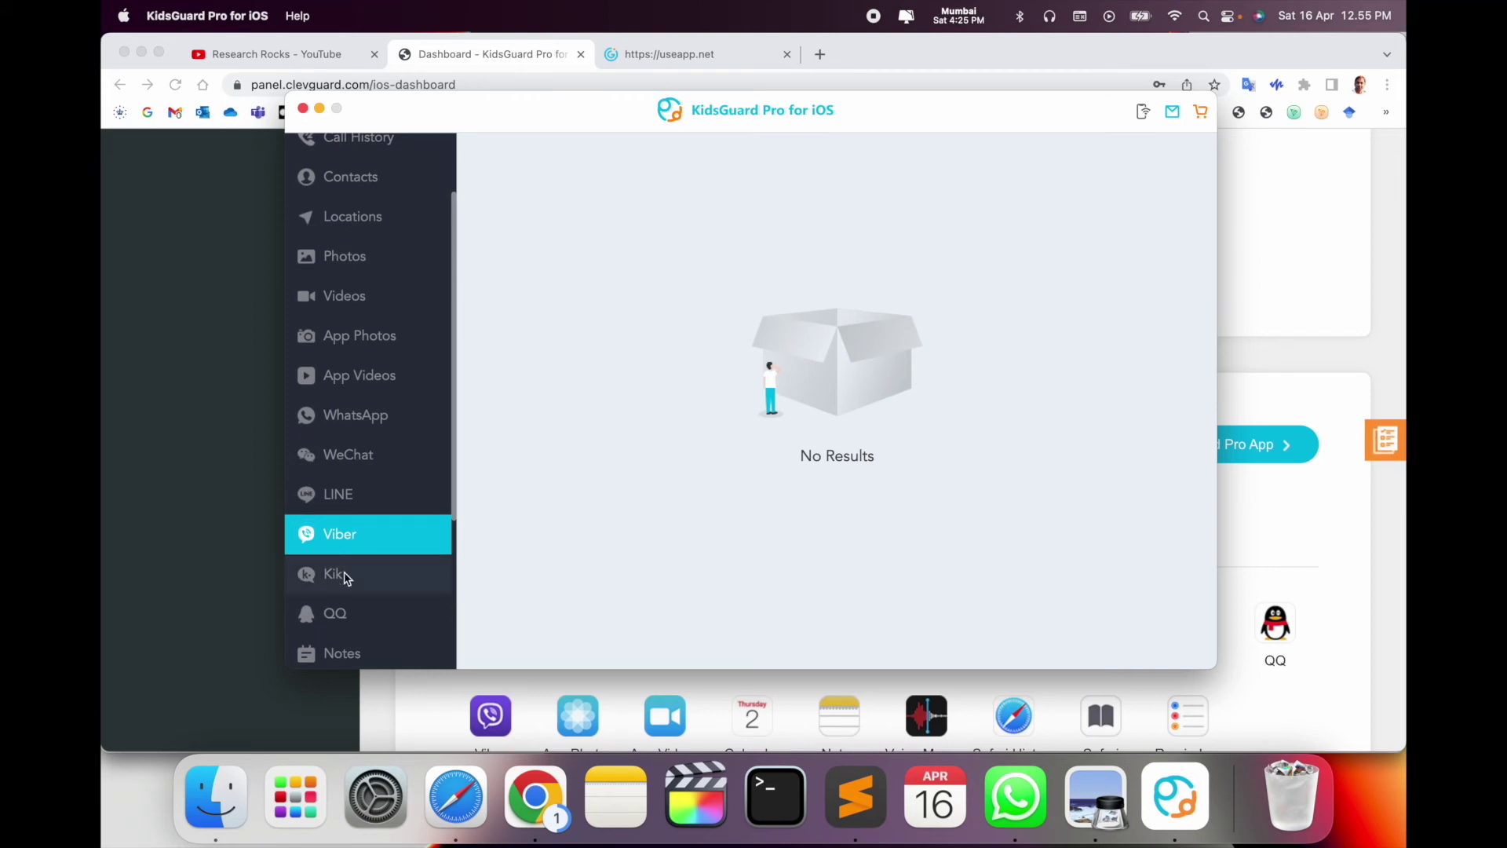
pyautogui.click(350, 573)
pyautogui.scroll(-5, 359, 560)
pyautogui.click(353, 269)
pyautogui.click(369, 320)
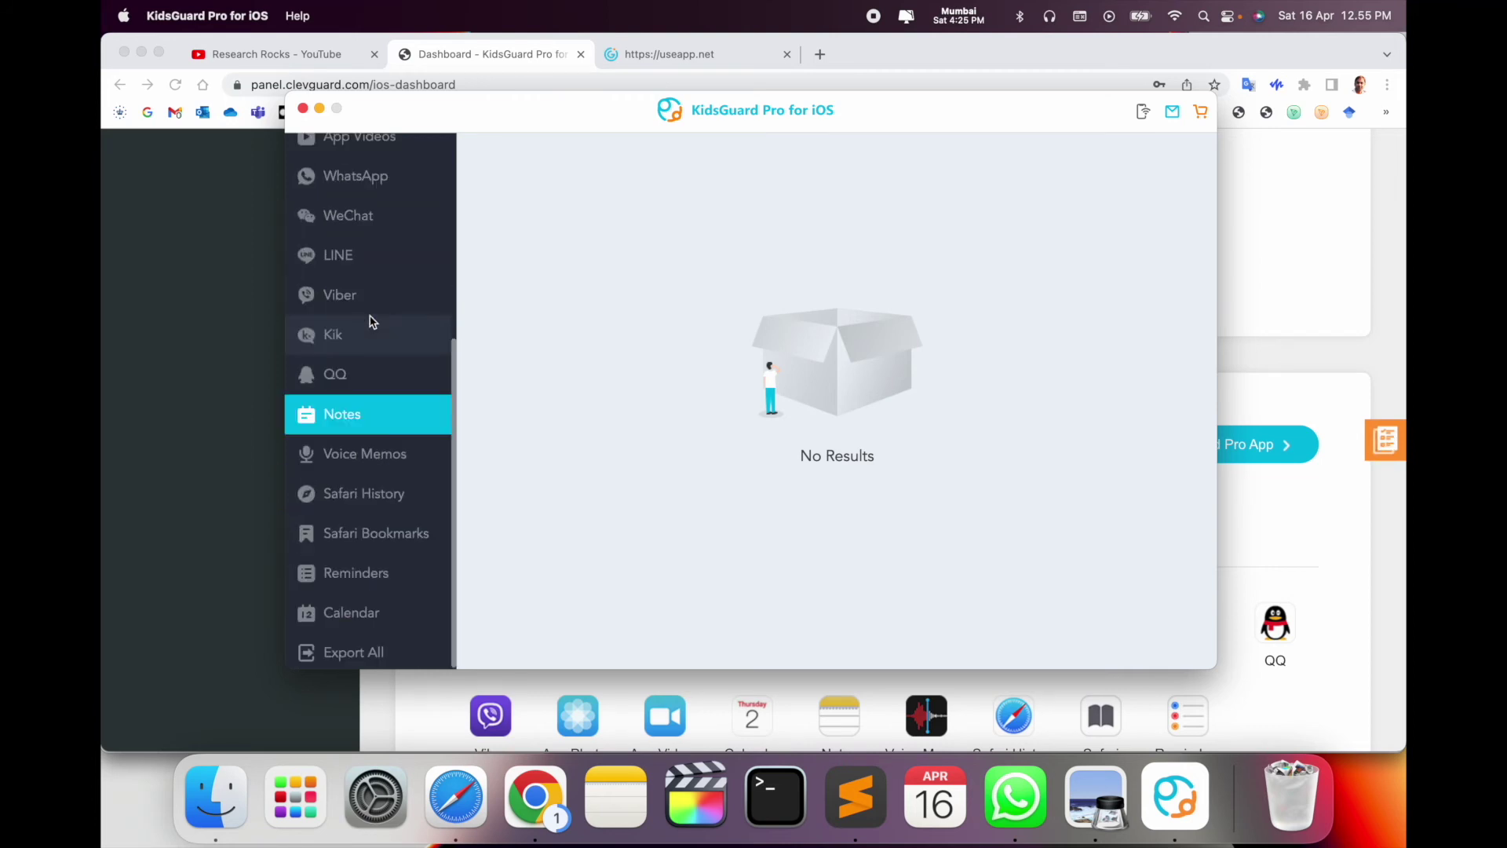
pyautogui.click(368, 456)
pyautogui.click(381, 499)
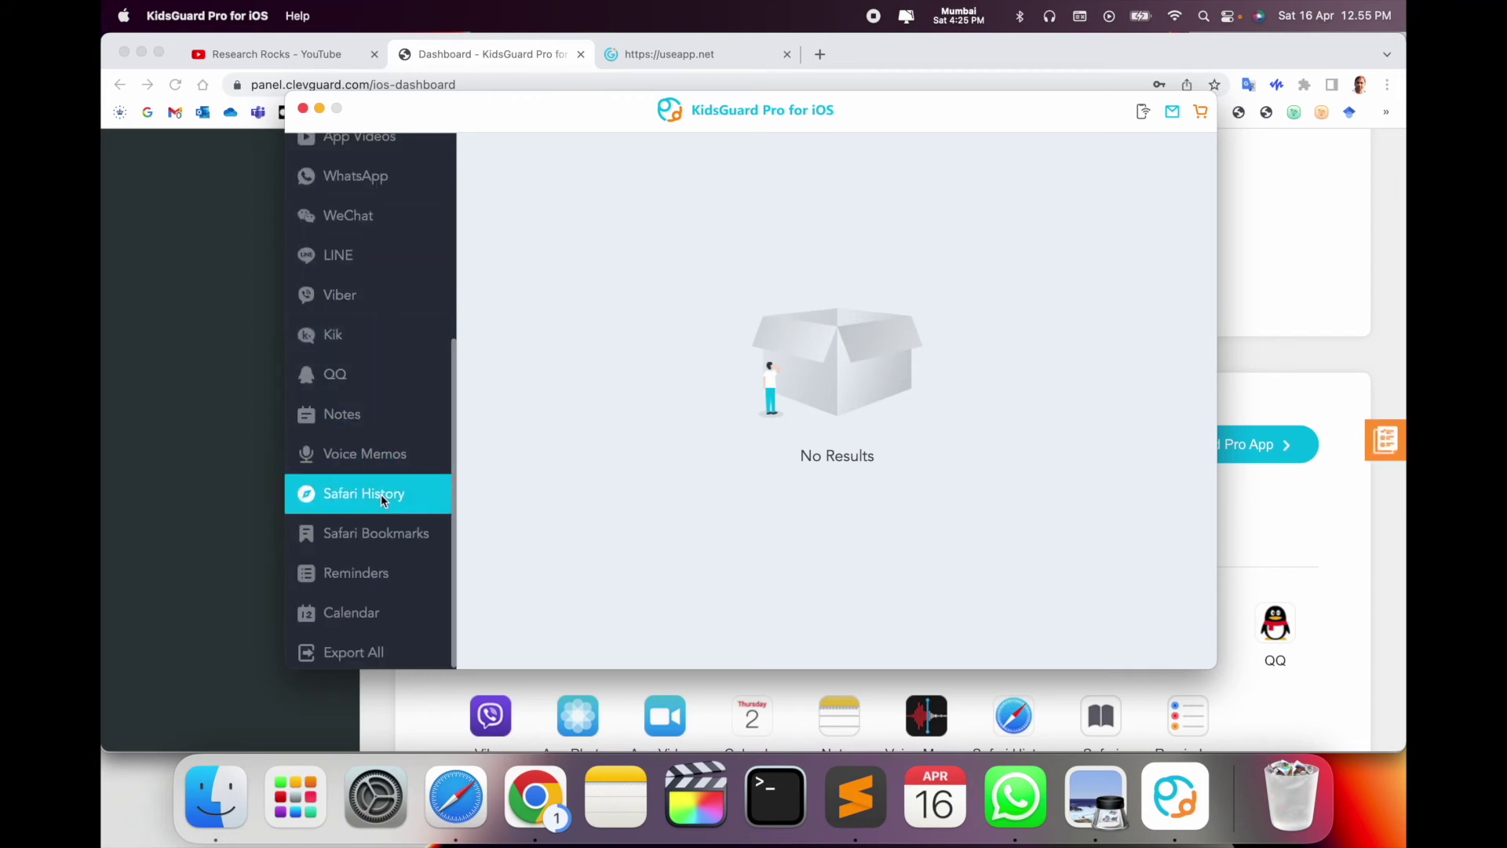
pyautogui.scroll(-2, 371, 538)
pyautogui.click(361, 425)
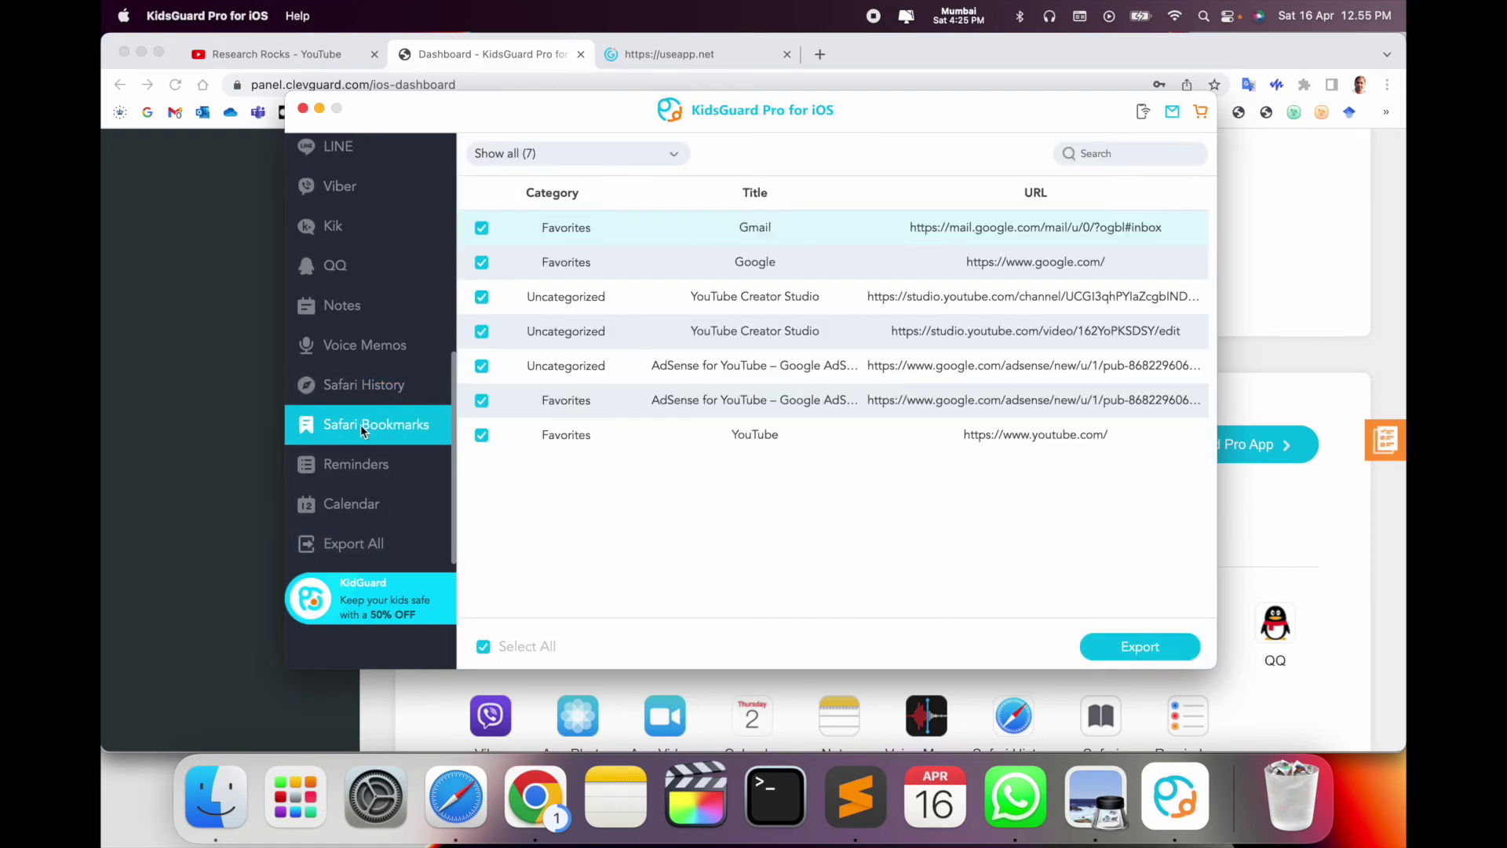
pyautogui.scroll(2, 360, 425)
pyautogui.scroll(-2, 361, 424)
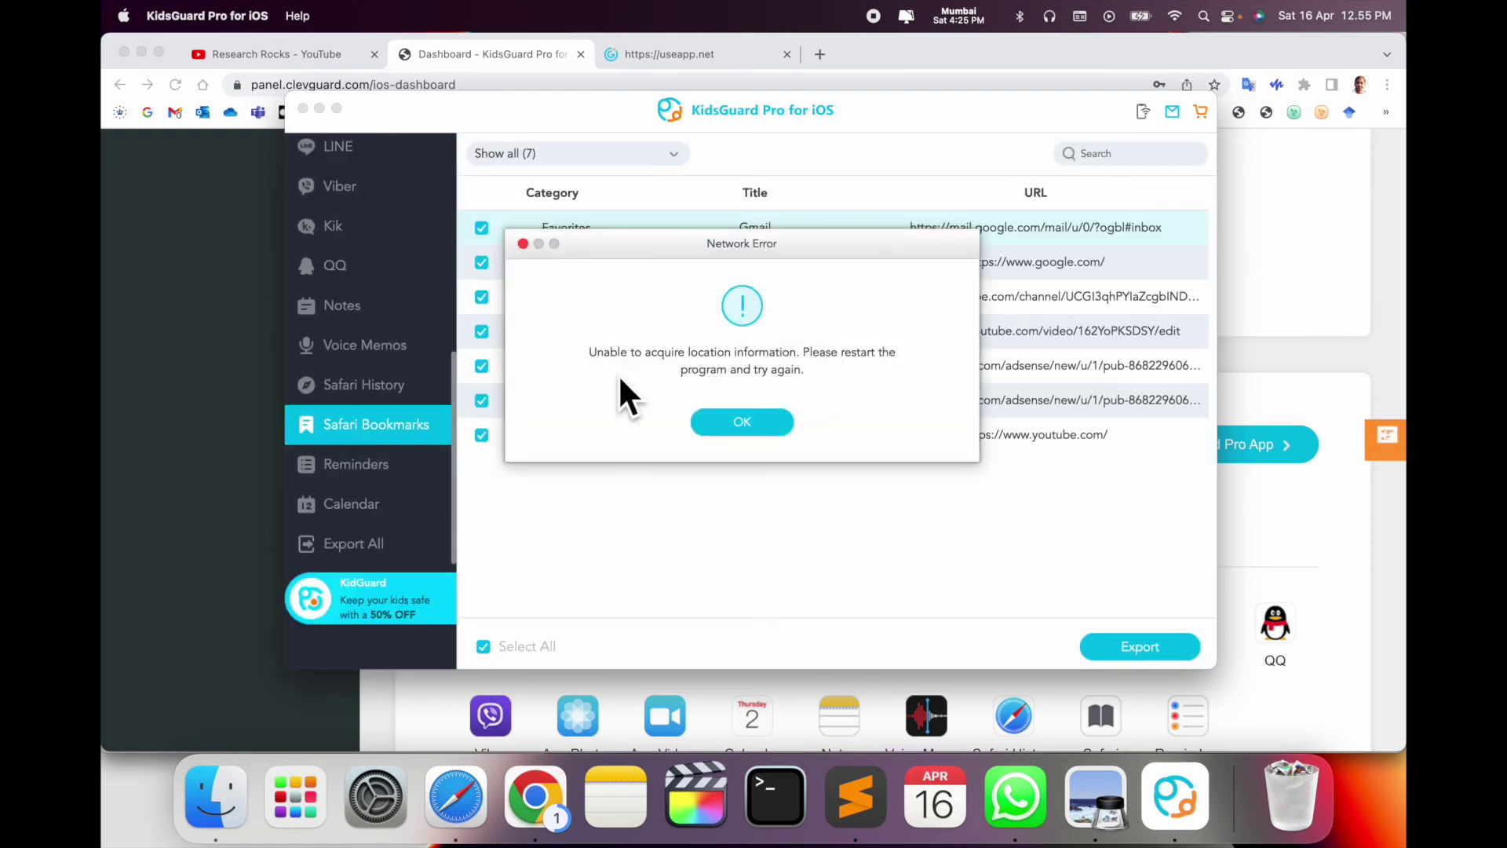
# Dismiss the Network Error, view Reminders, then return to the Dashboard summary and reposition the window.
pyautogui.click(741, 420)
pyautogui.click(356, 464)
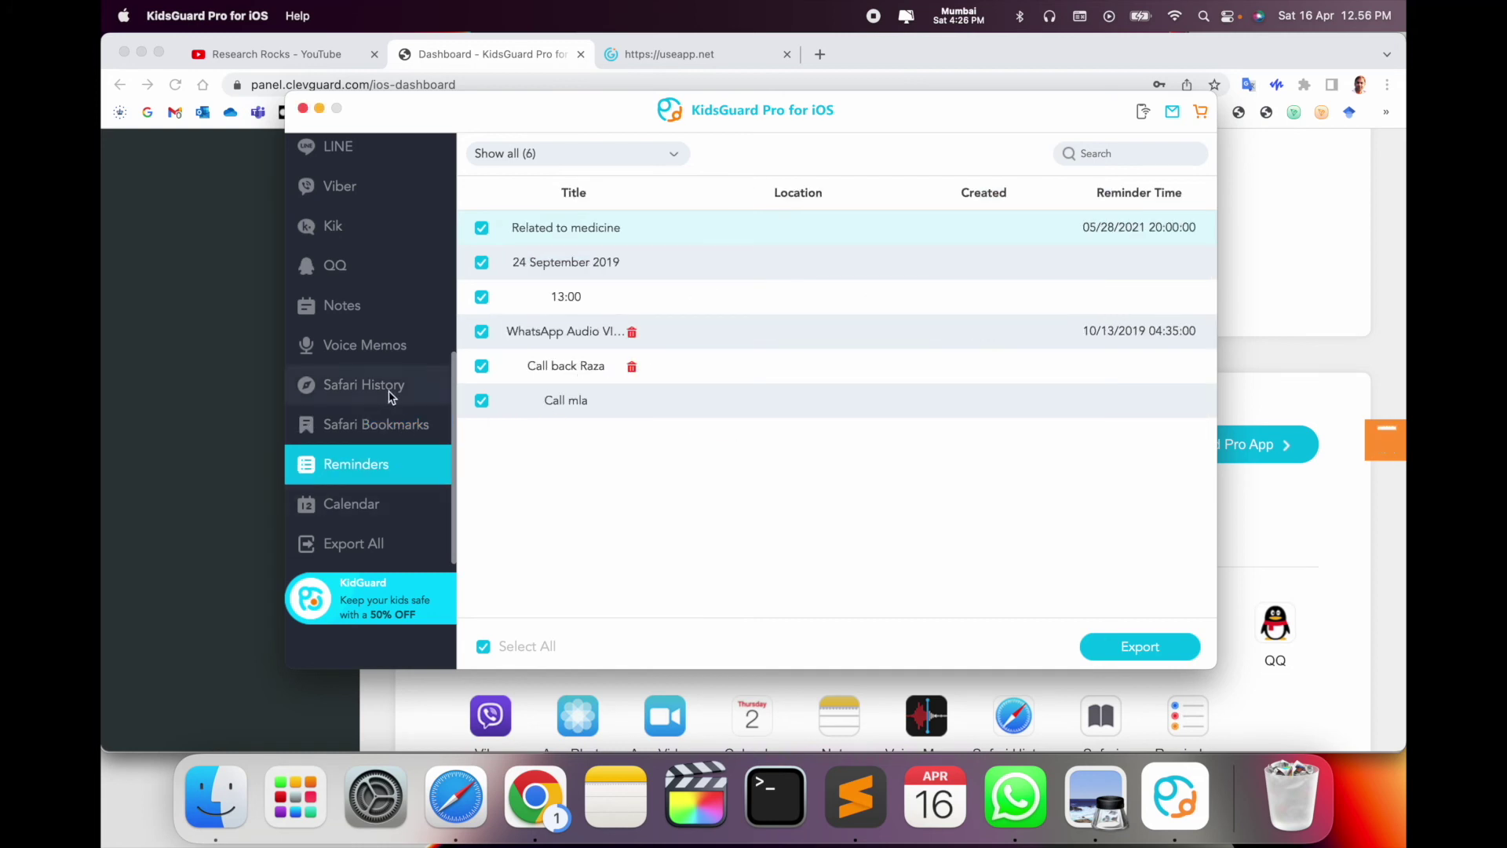
pyautogui.scroll(5, 386, 393)
pyautogui.click(382, 160)
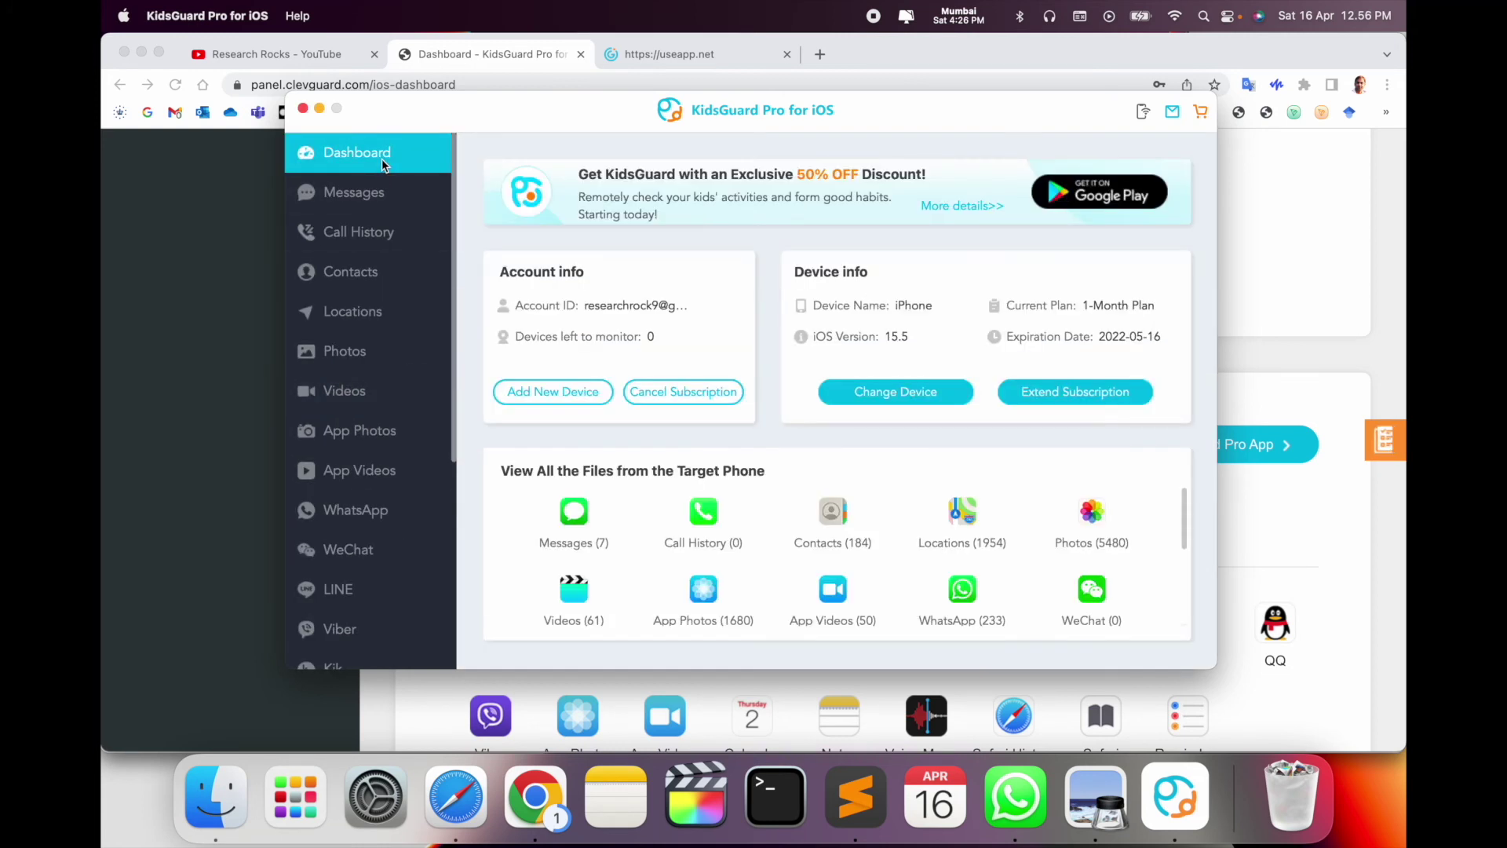
pyautogui.moveTo(515, 97); pyautogui.dragTo(456, 66)
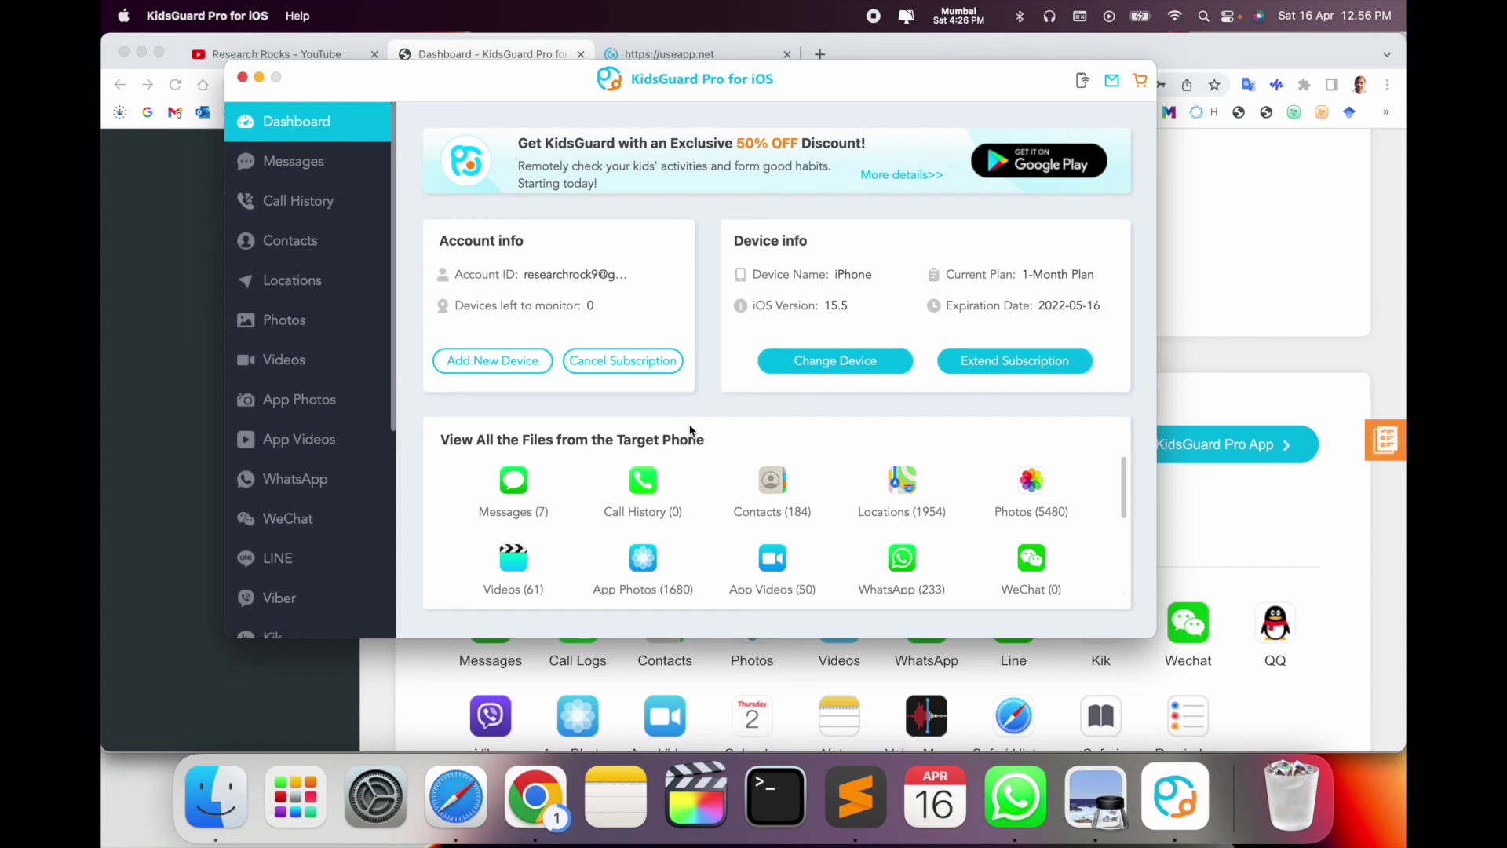
pyautogui.click(297, 166)
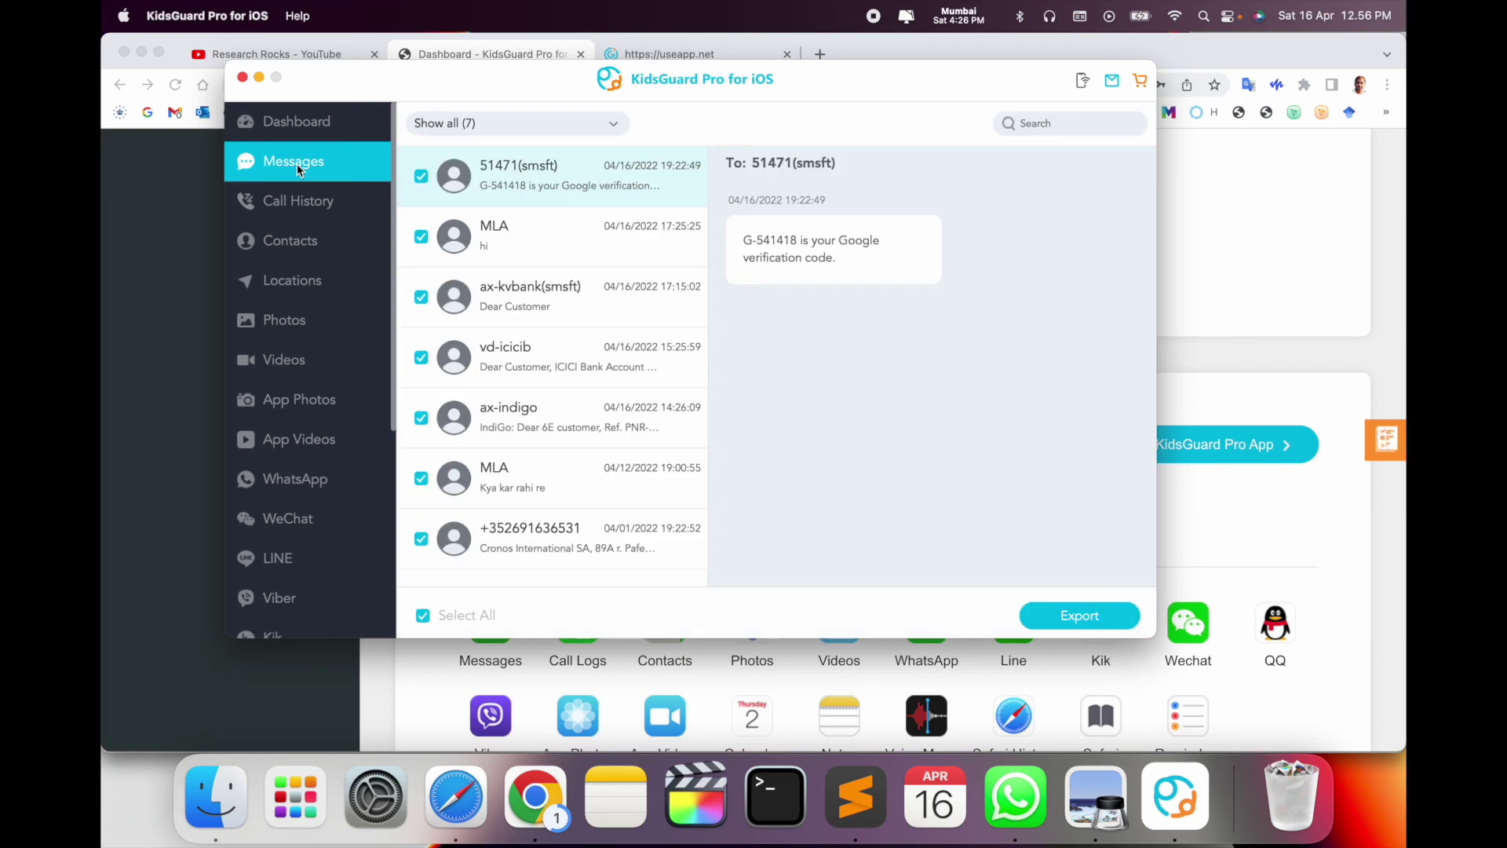
pyautogui.click(300, 205)
pyautogui.click(301, 125)
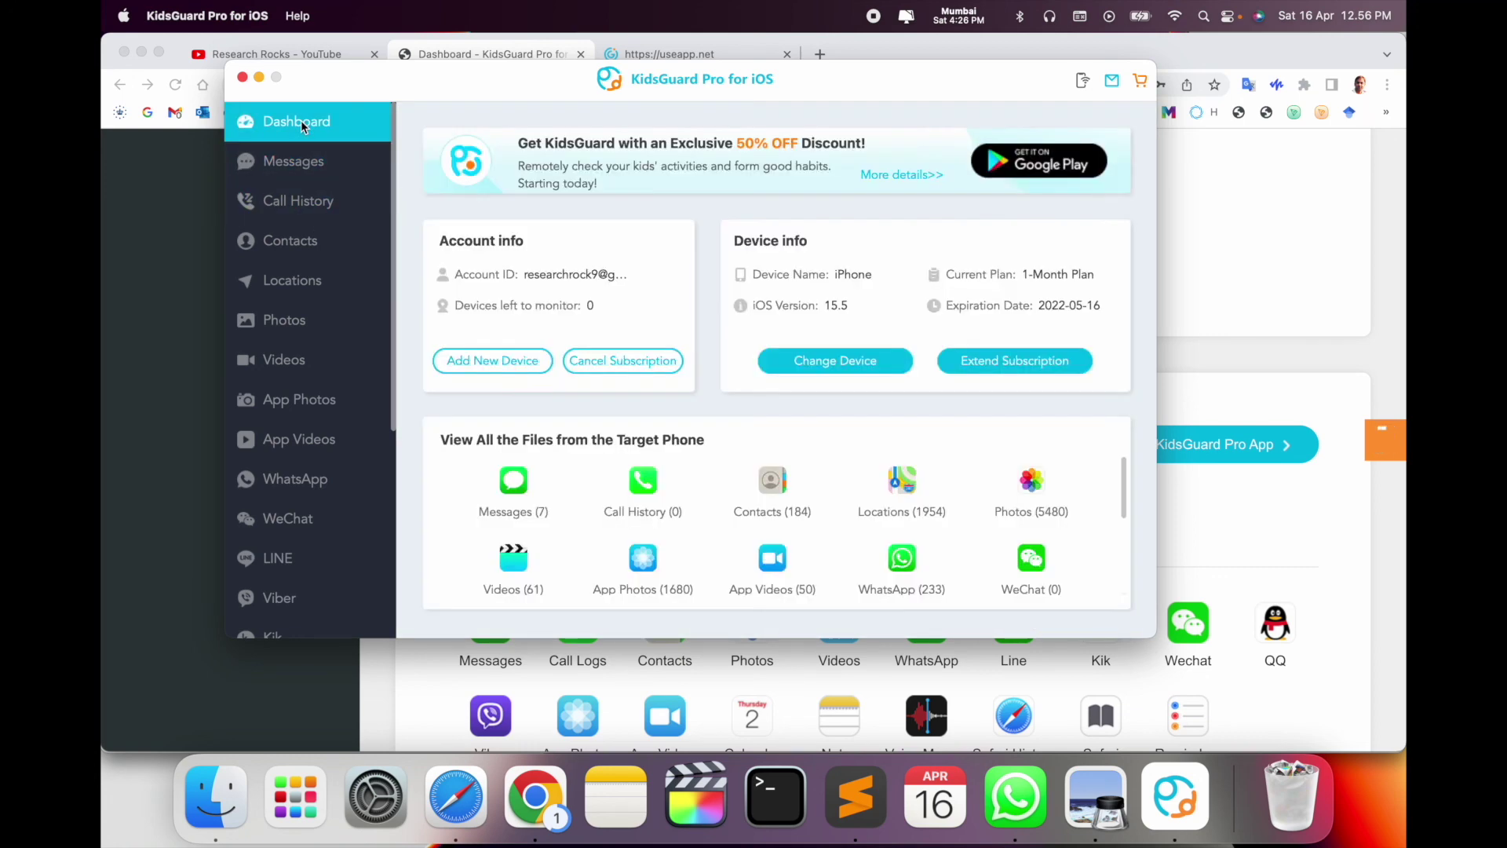